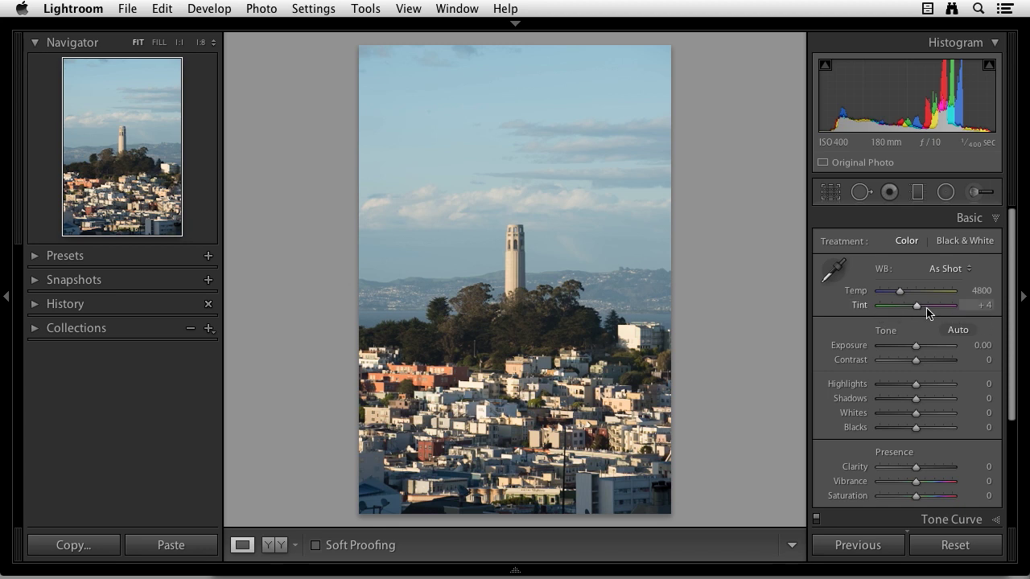
Step: Adjust the tones directly in the histogram: Blacks −15, Shadows +4, Whites −9, Highlights −22 and Exposure −0.30
{"action": "left_click", "coordinate": [996, 219]}
{"action": "left_click", "coordinate": [996, 219]}
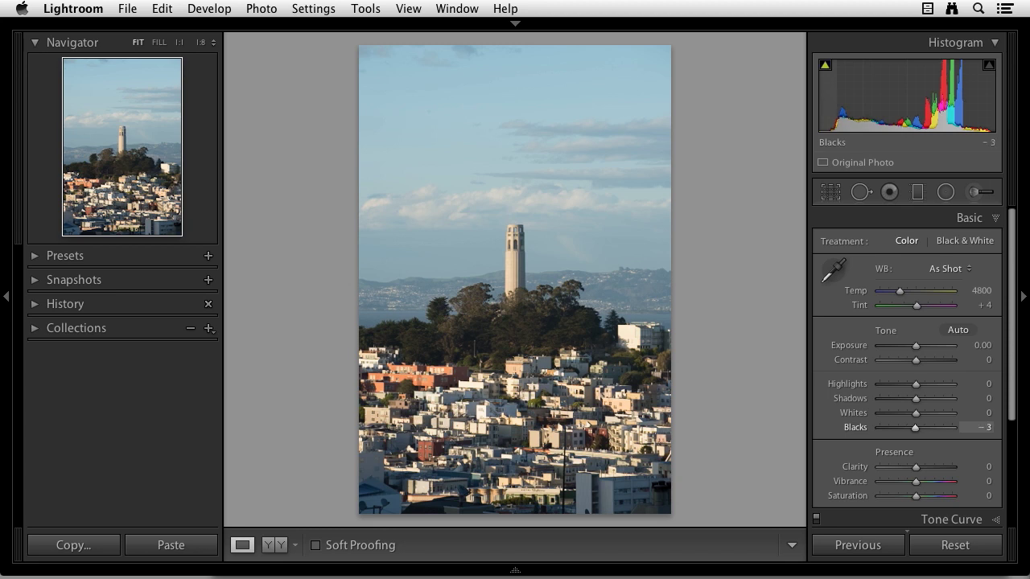
{"action": "left_click_drag", "start_coordinate": [841, 121], "coordinate": [826, 121]}
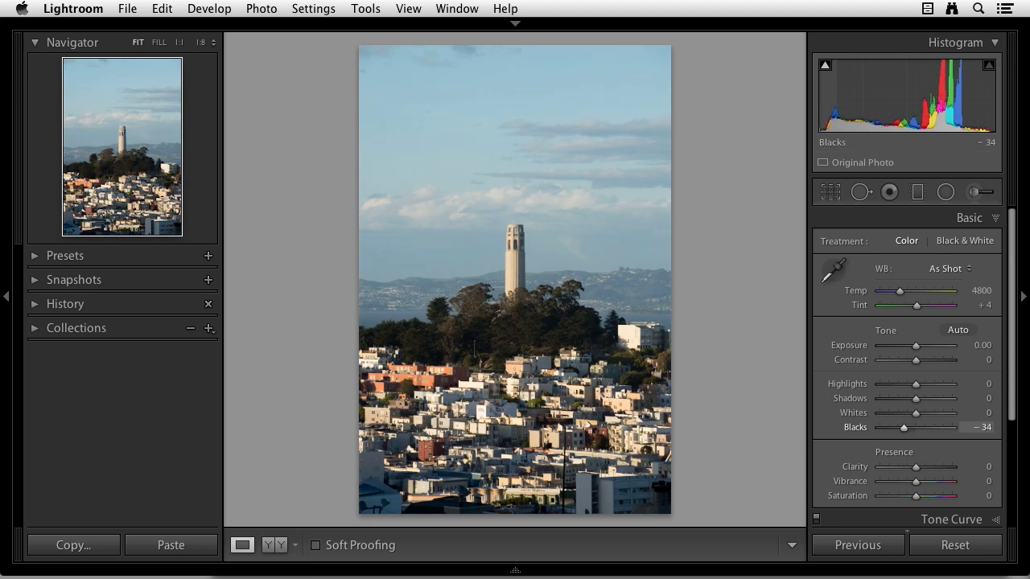
{"action": "left_click_drag", "start_coordinate": [826, 121], "coordinate": [836, 121]}
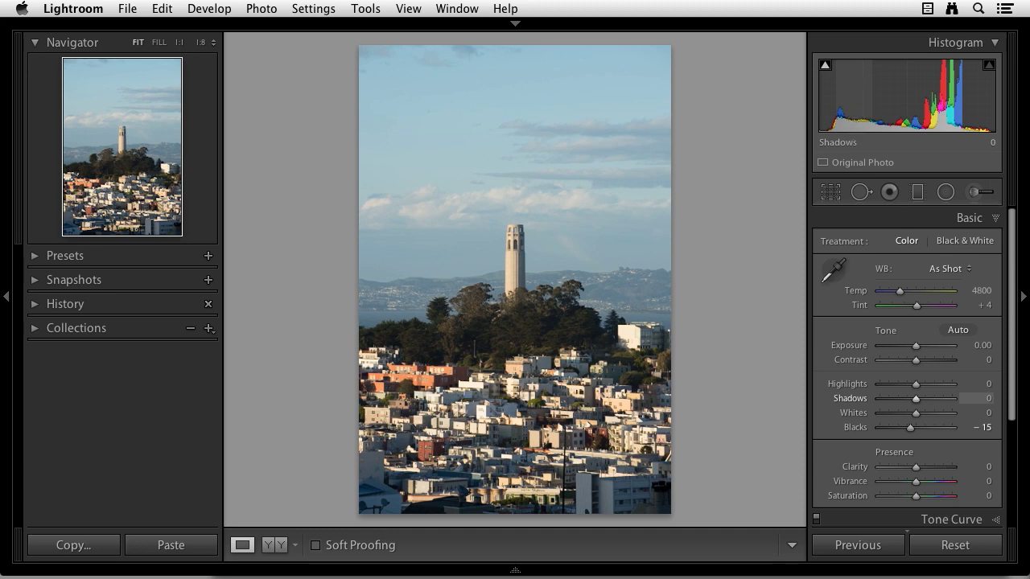
{"action": "left_click_drag", "start_coordinate": [863, 116], "coordinate": [990, 91]}
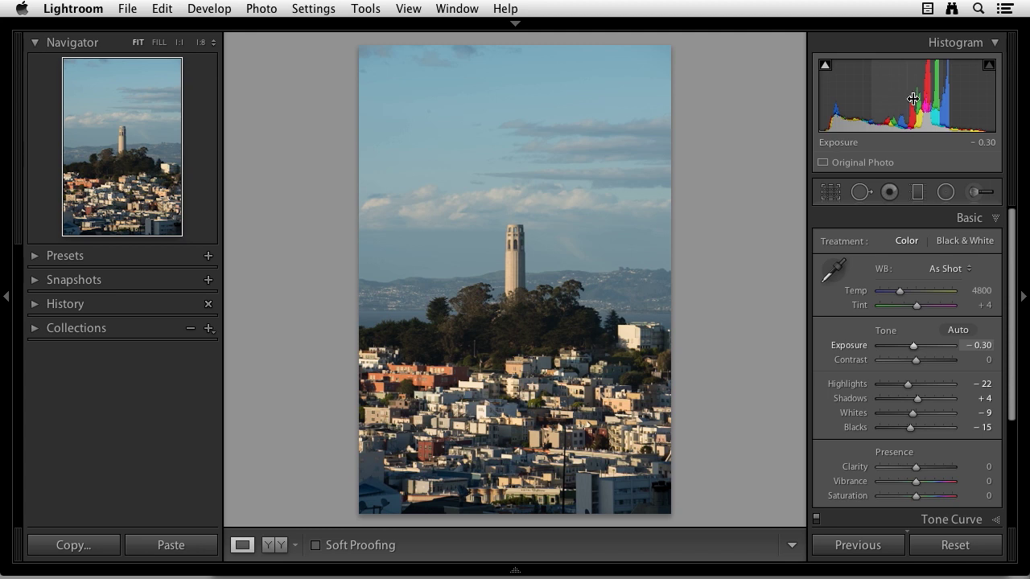
Step: Look at the Lens Corrections options, return to the Basic adjustments and reset all of the photo's Develop settings
{"action": "left_click", "coordinate": [996, 219]}
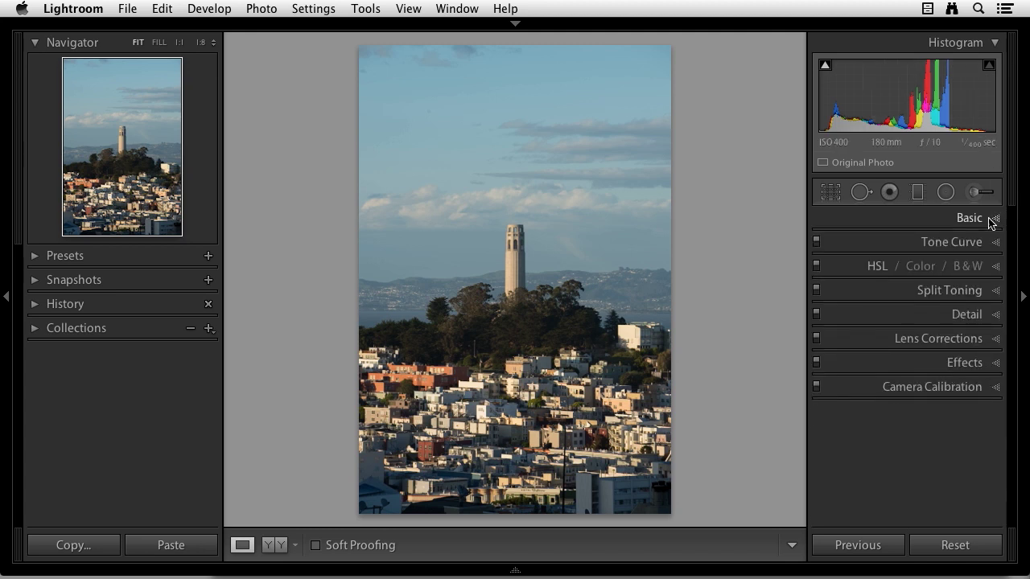
{"action": "left_click", "coordinate": [996, 340]}
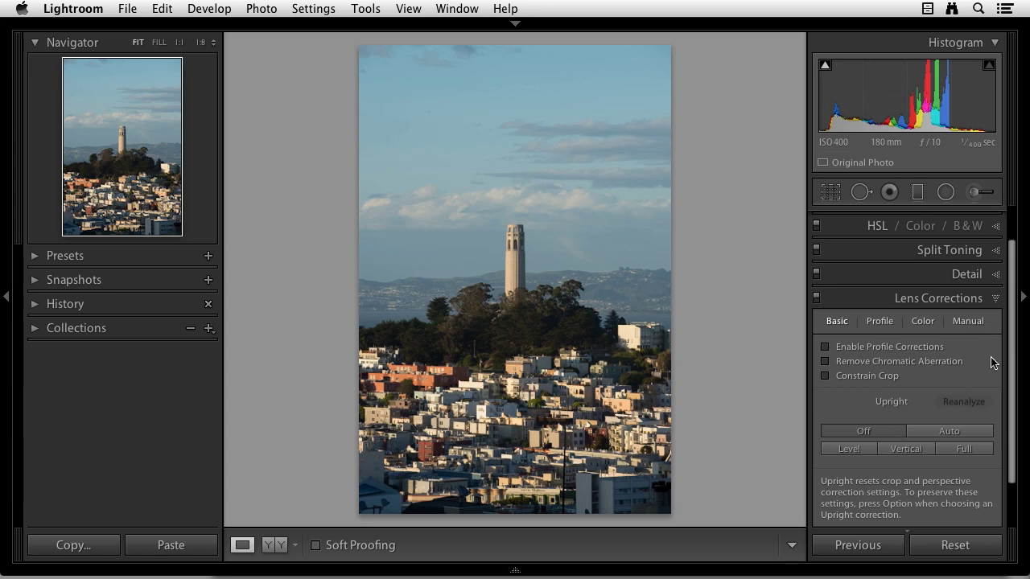
{"action": "scroll", "coordinate": [990, 357], "scroll_direction": "up", "scroll_amount": 3}
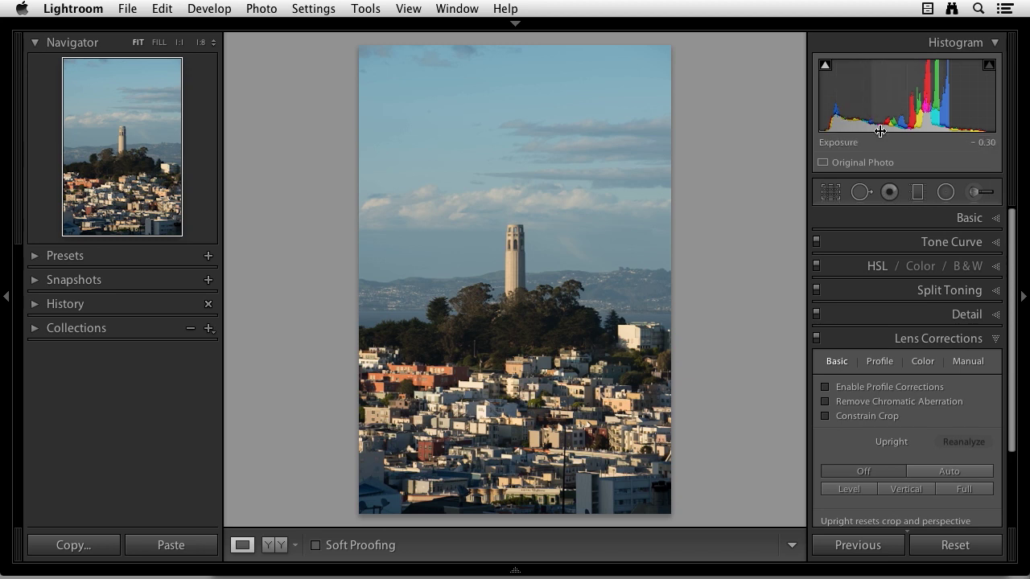
{"action": "left_click", "coordinate": [994, 224]}
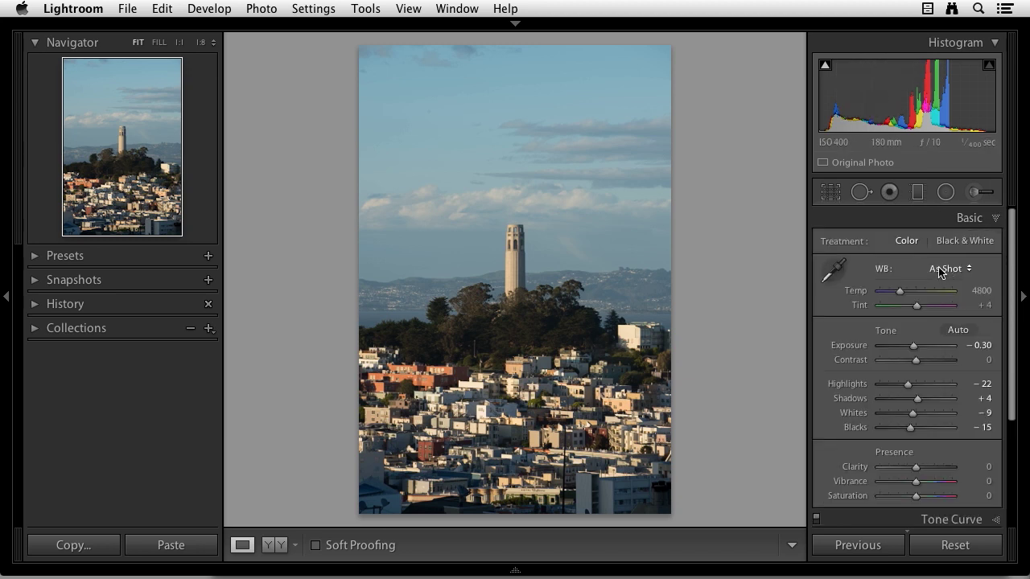
{"action": "left_click", "coordinate": [956, 544]}
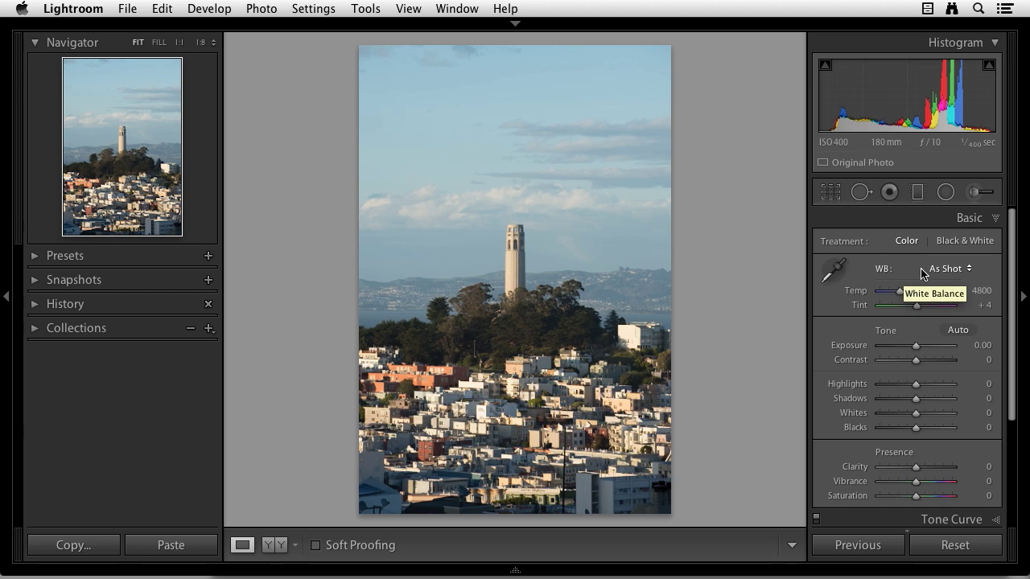
Step: Look over the Basic adjustments and try the Black & White treatment, returning the photo to Color
{"action": "scroll", "coordinate": [921, 278], "scroll_direction": "down", "scroll_amount": 5}
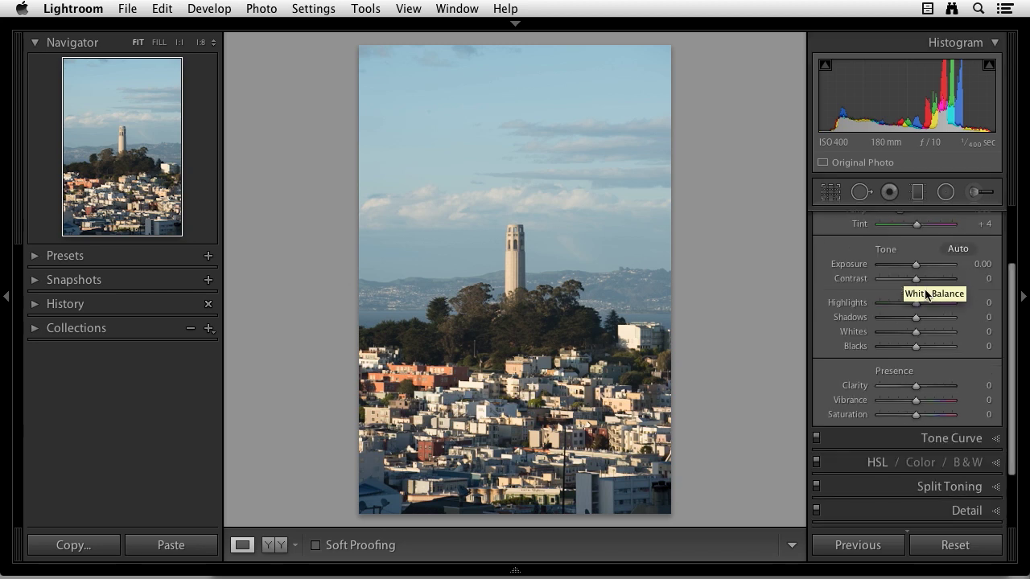
{"action": "scroll", "coordinate": [920, 294], "scroll_direction": "up", "scroll_amount": 5}
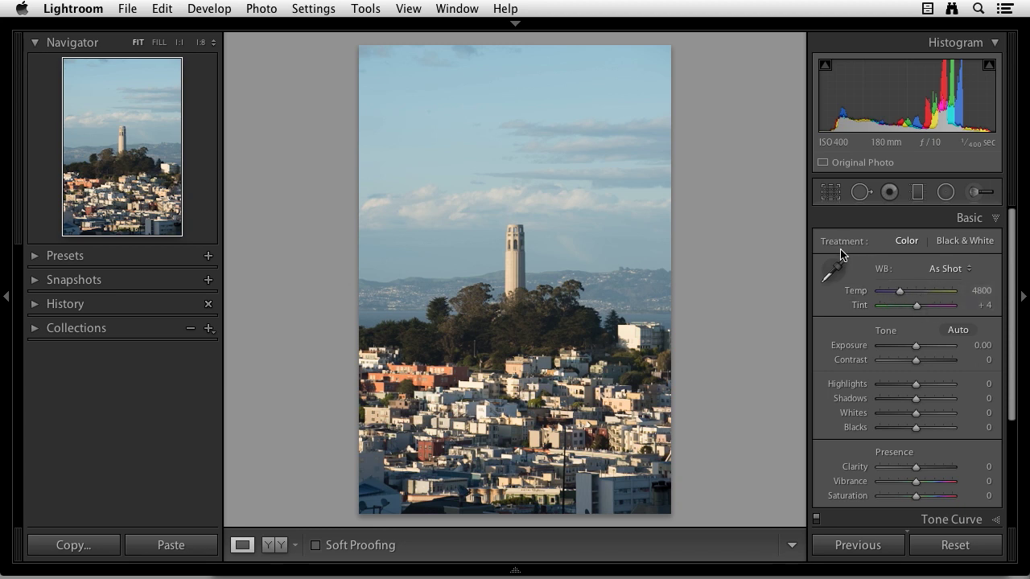
{"action": "left_click", "coordinate": [962, 243]}
{"action": "left_click", "coordinate": [909, 243]}
Step: Try the Auto, Daylight, Cloudy and Shade white balance presets on the photo one after another
{"action": "left_click", "coordinate": [966, 274]}
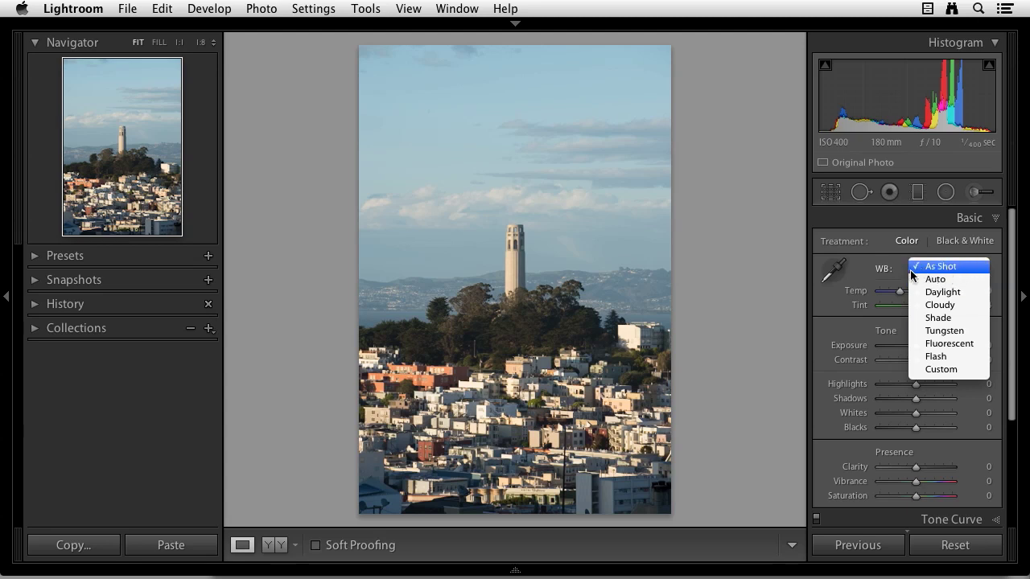
{"action": "left_click", "coordinate": [942, 281]}
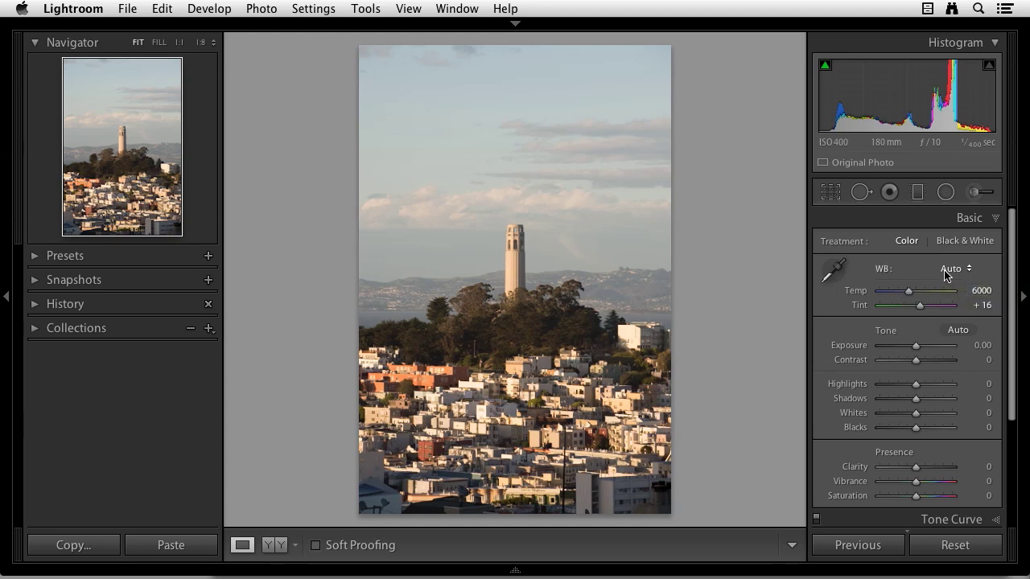
{"action": "left_click", "coordinate": [953, 272]}
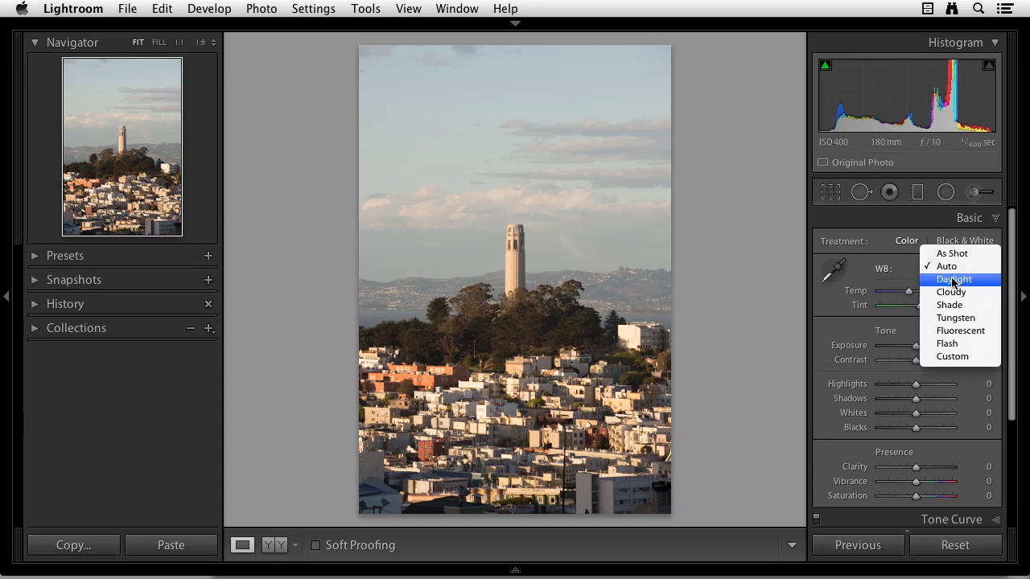
{"action": "left_click", "coordinate": [953, 280]}
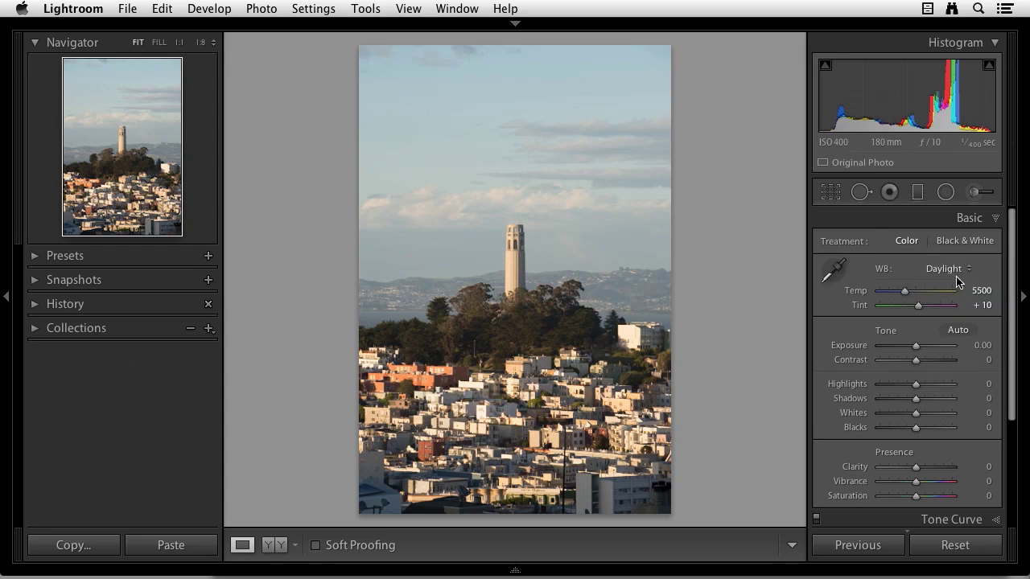
{"action": "left_click", "coordinate": [958, 271]}
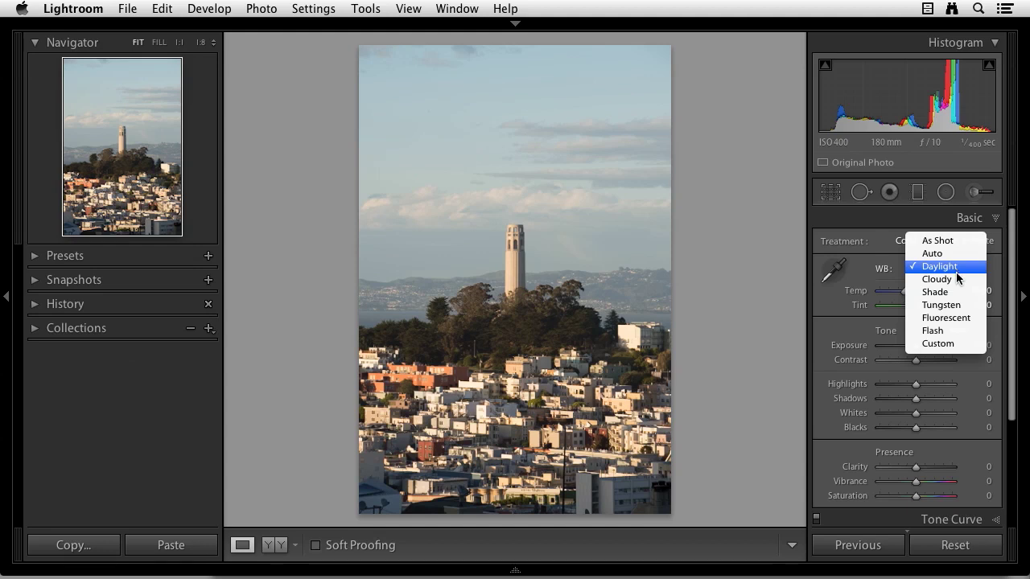
{"action": "left_click", "coordinate": [954, 279]}
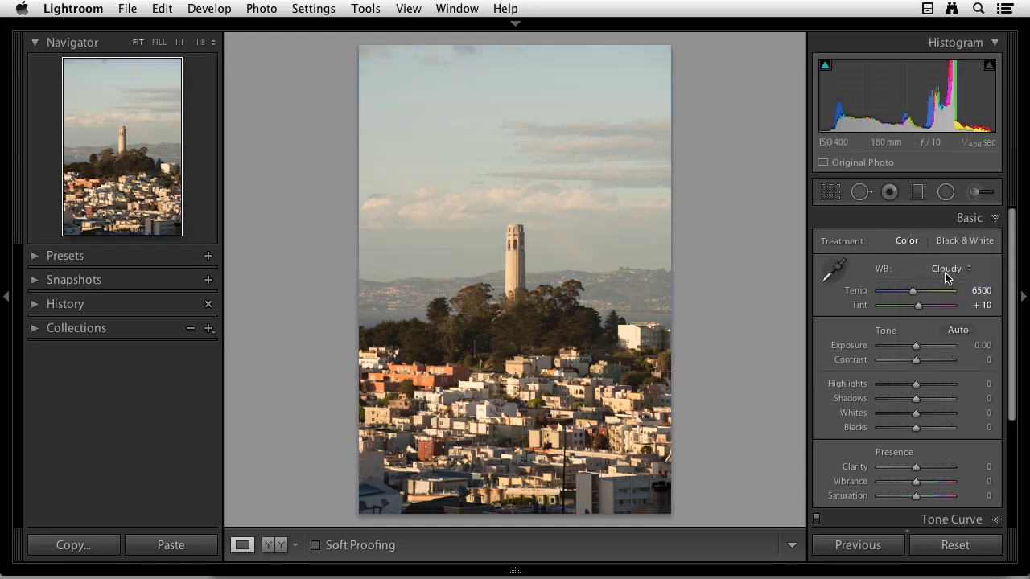
{"action": "left_click", "coordinate": [944, 272]}
{"action": "left_click", "coordinate": [948, 281]}
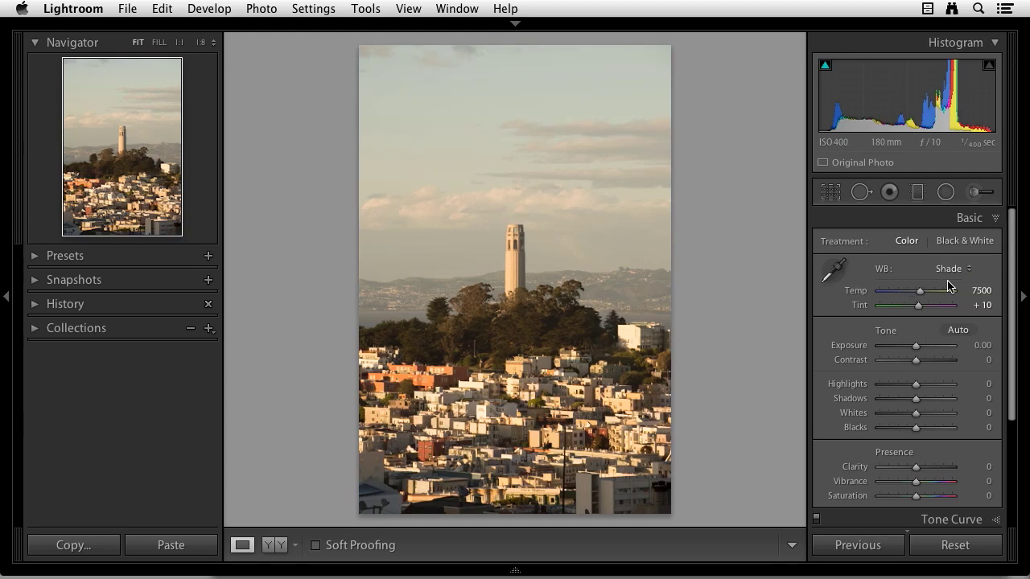
Step: Try the Tungsten, Fluorescent and Flash white balance presets, and set the white balance back to As Shot
{"action": "left_click", "coordinate": [959, 270]}
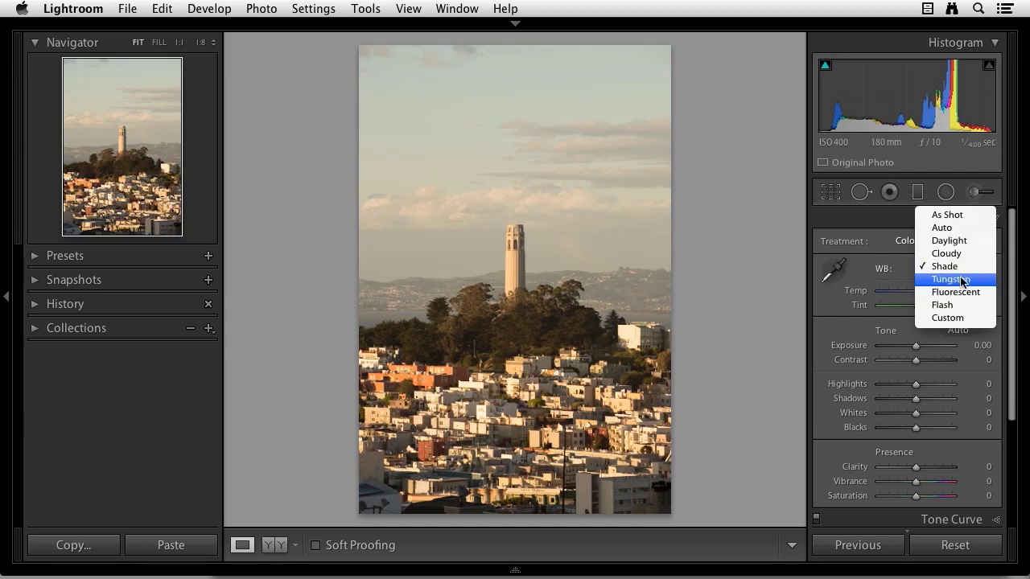
{"action": "left_click", "coordinate": [961, 280]}
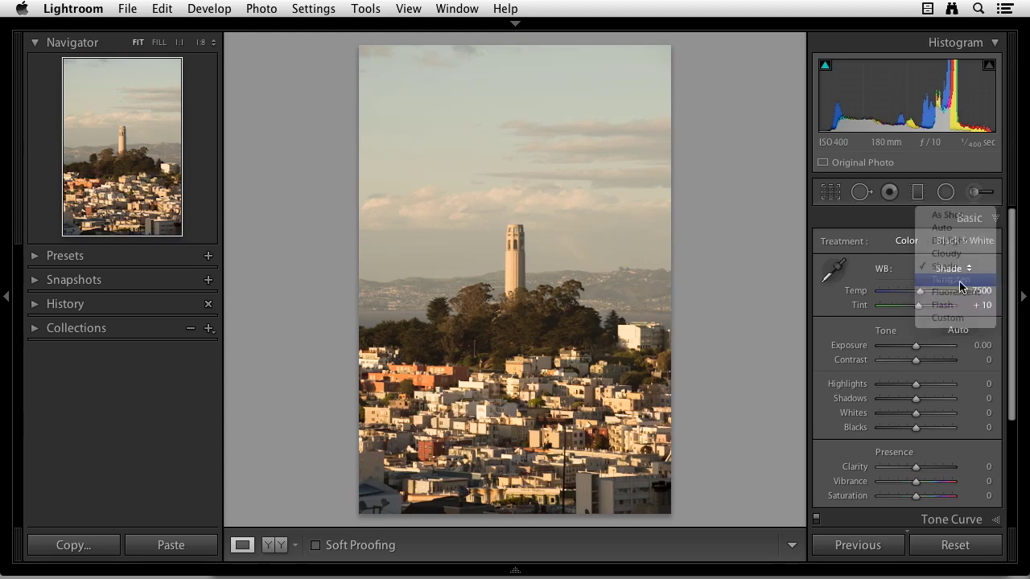
{"action": "left_click", "coordinate": [959, 269]}
{"action": "left_click", "coordinate": [957, 281]}
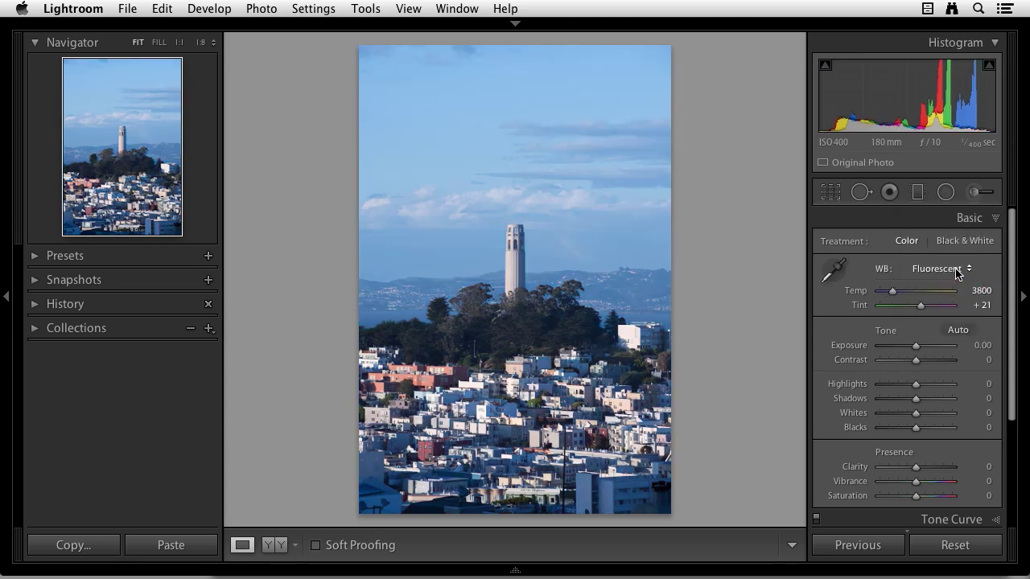
{"action": "left_click", "coordinate": [957, 272]}
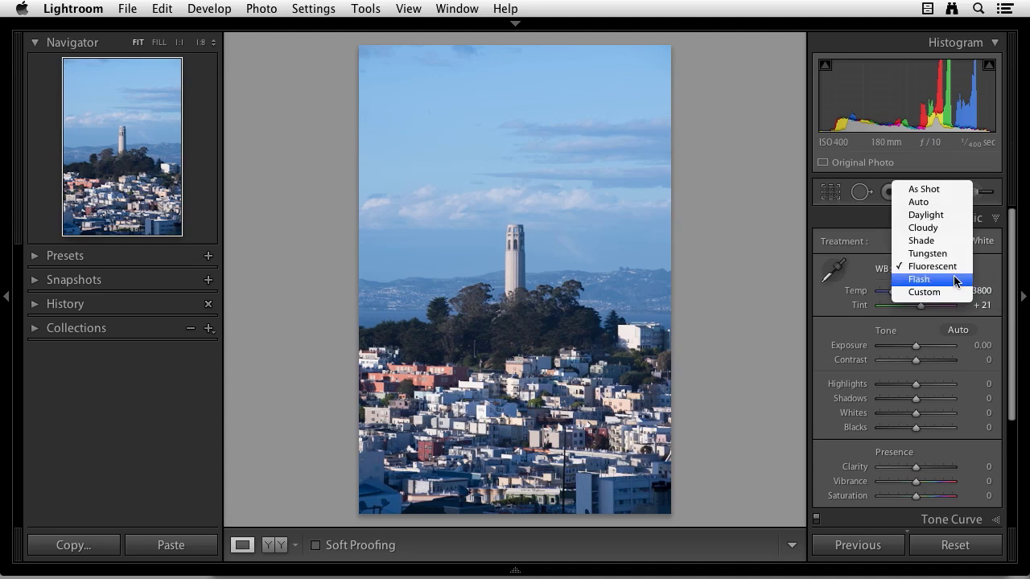
{"action": "left_click", "coordinate": [952, 279]}
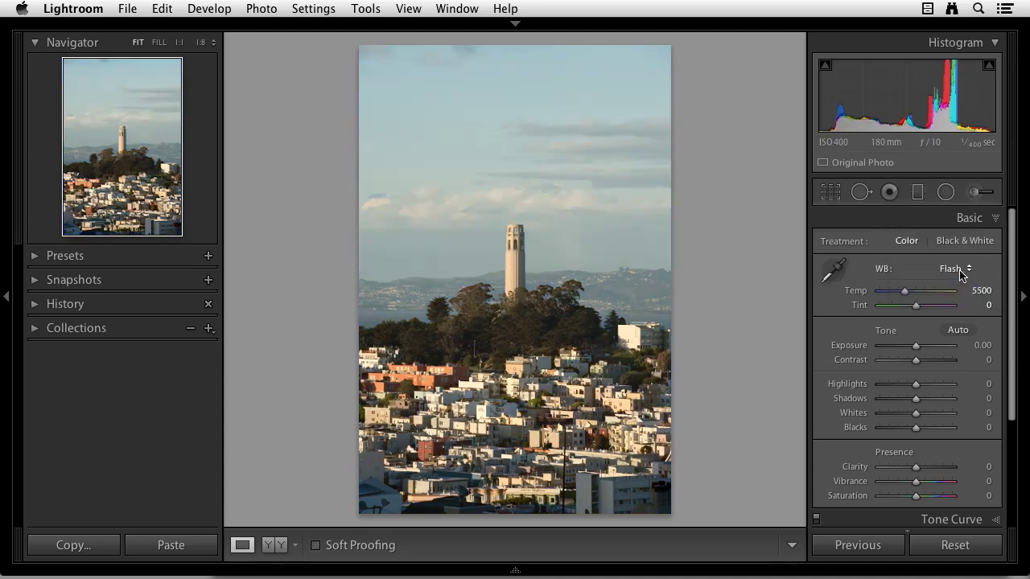
{"action": "left_click", "coordinate": [962, 270]}
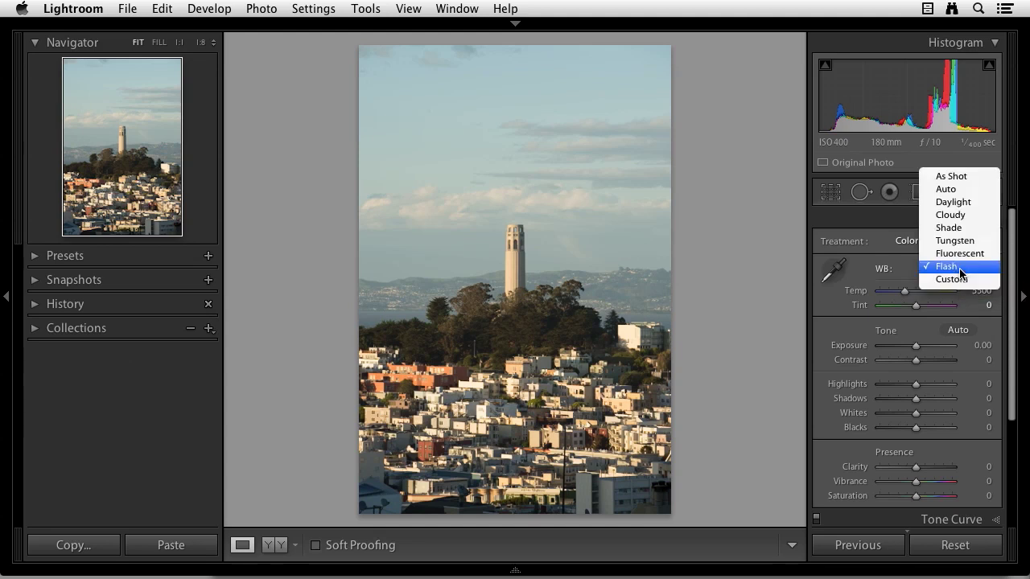
{"action": "left_click", "coordinate": [951, 177]}
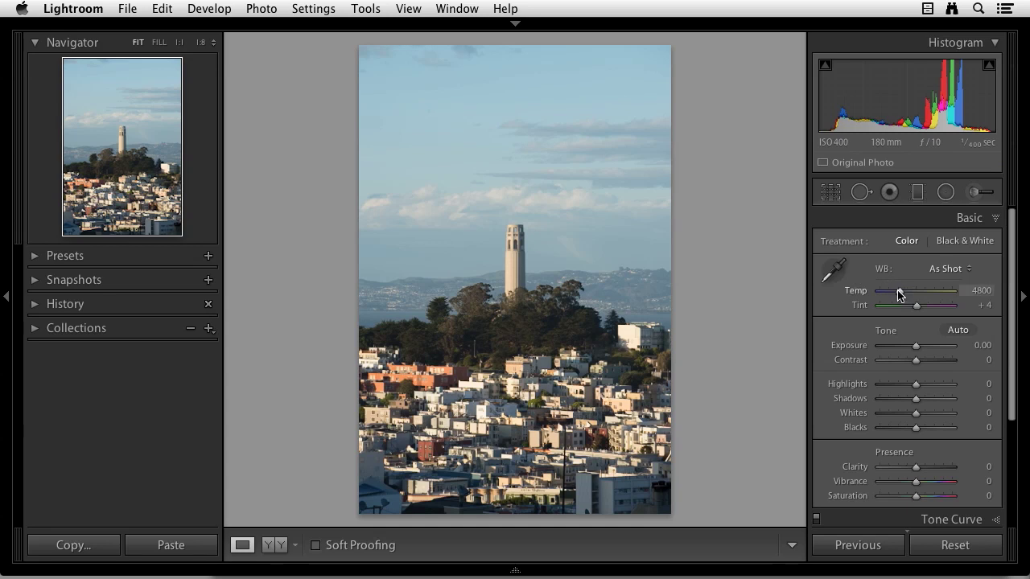
Step: Try a Temp of 2862 and 50000 and a Tint of +127, resetting each adjustment to its default
{"action": "left_click_drag", "start_coordinate": [899, 295], "coordinate": [885, 294]}
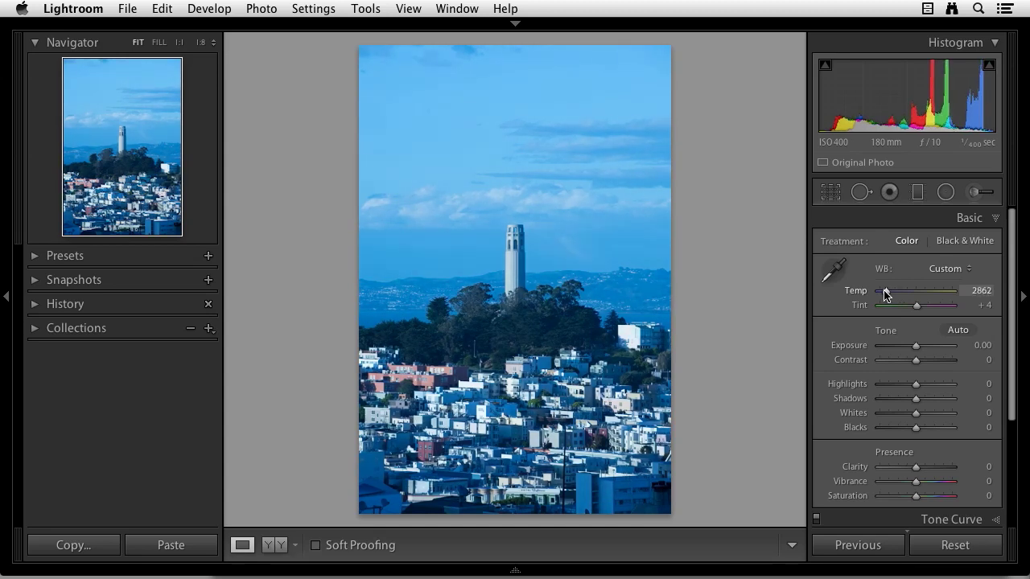
{"action": "left_click_drag", "start_coordinate": [884, 294], "coordinate": [950, 295]}
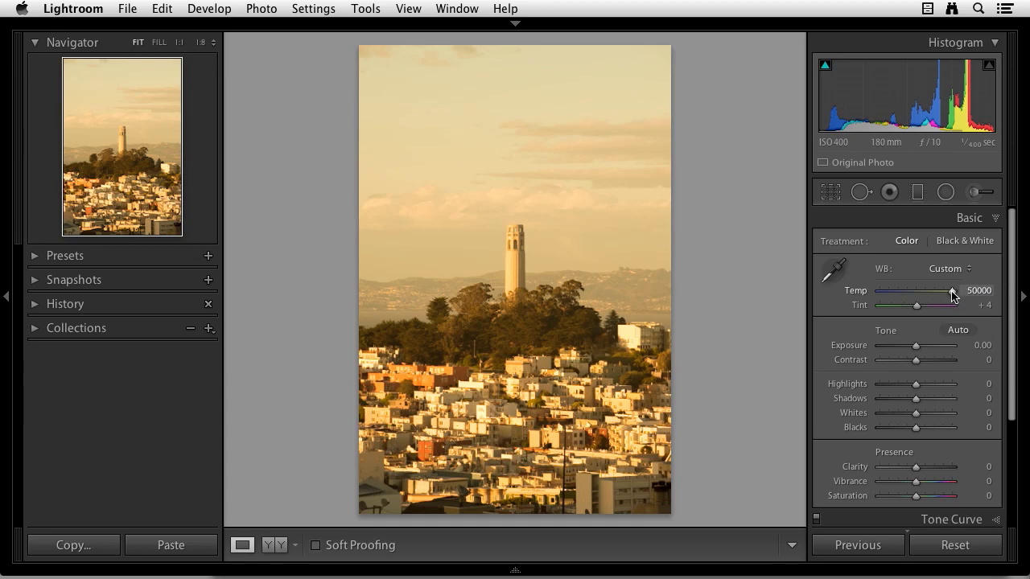
{"action": "double_click", "coordinate": [952, 293]}
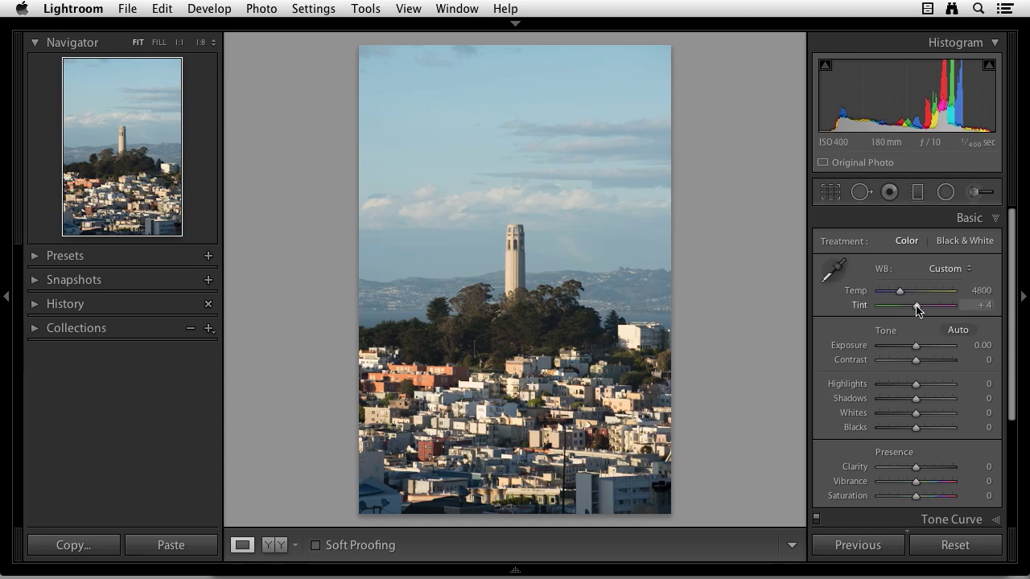
{"action": "left_click_drag", "start_coordinate": [917, 306], "coordinate": [946, 311]}
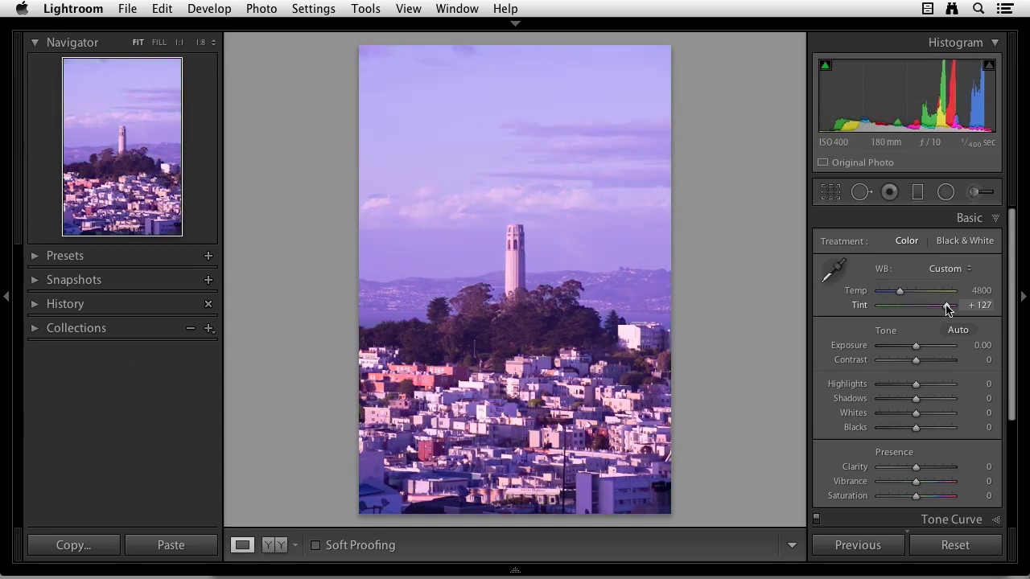
{"action": "double_click", "coordinate": [947, 311]}
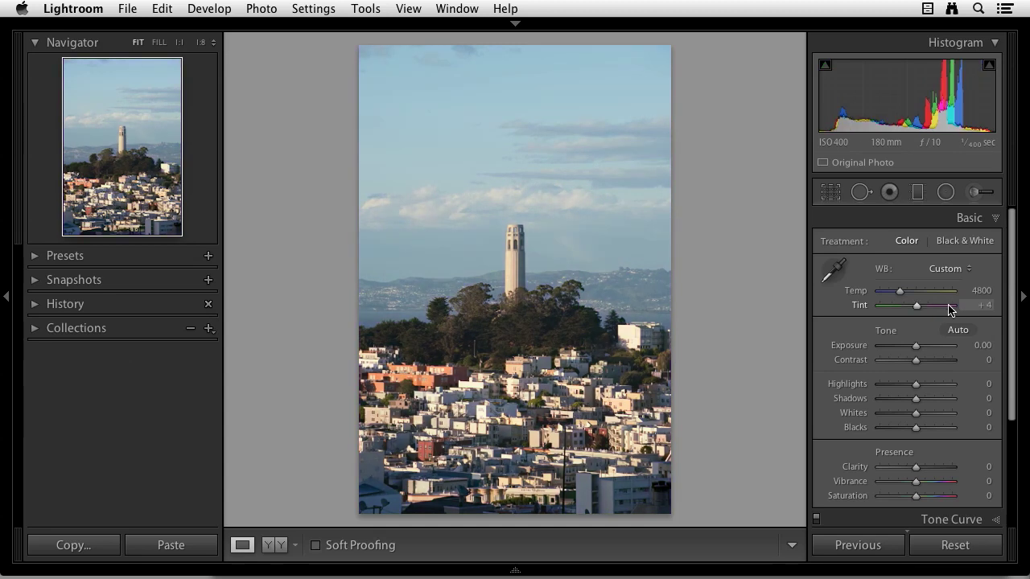
Step: Set a custom white balance with the White Balance Selector, enlarging the loupe scale slightly and sampling a neutral on the distant hills near the photo's edge
{"action": "left_click", "coordinate": [837, 275]}
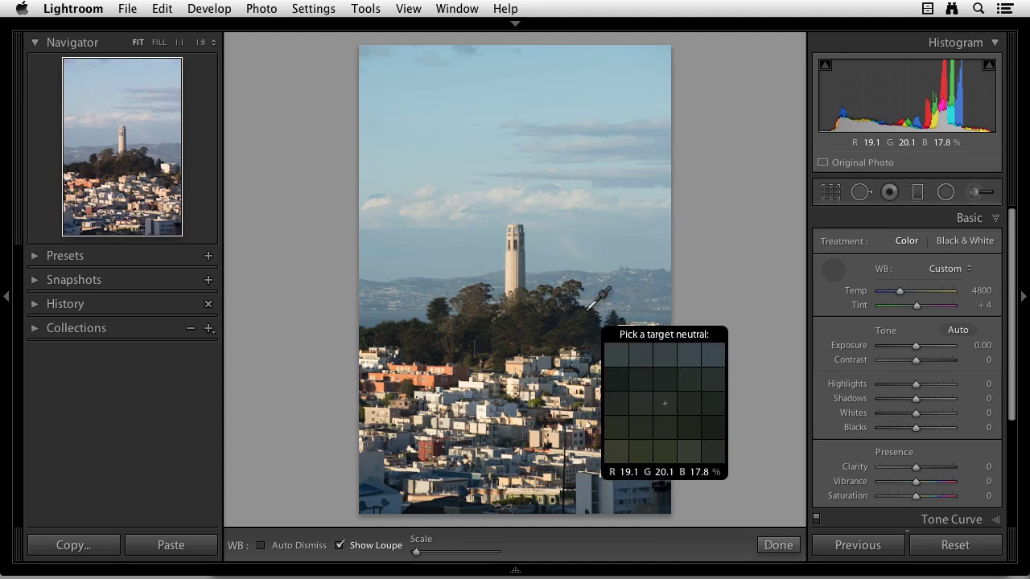
{"action": "left_click", "coordinate": [832, 272]}
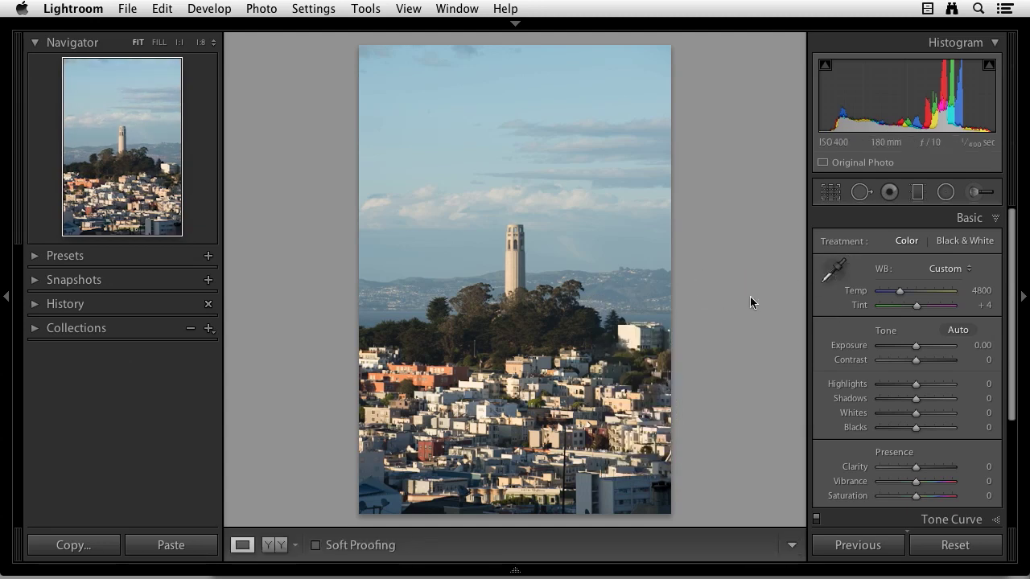
{"action": "key", "text": "w"}
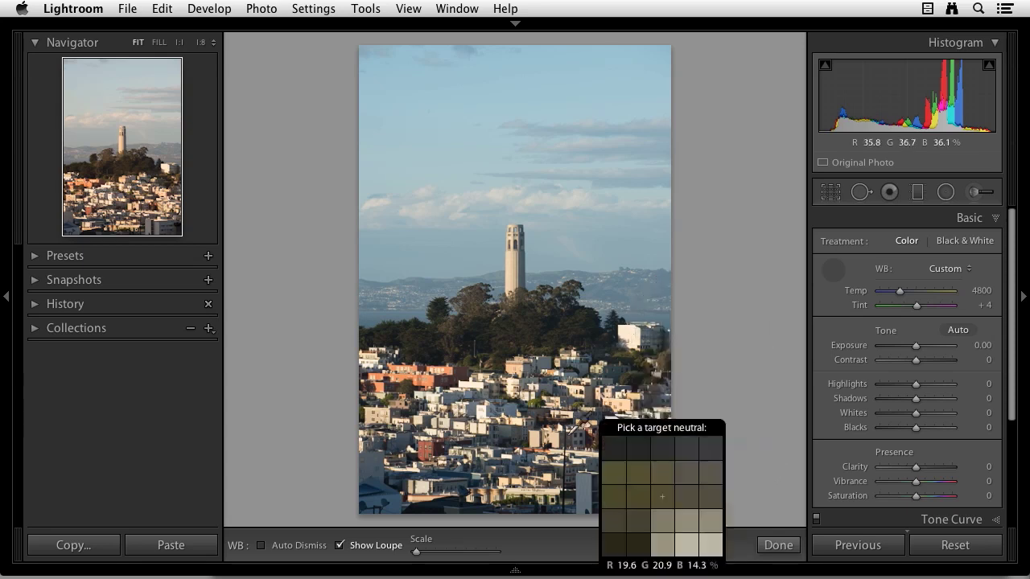
{"action": "mouse_move", "coordinate": [415, 552]}
{"action": "left_mouse_down"}
{"action": "mouse_move", "coordinate": [496, 561]}
{"action": "mouse_move", "coordinate": [418, 553]}
{"action": "left_mouse_up"}
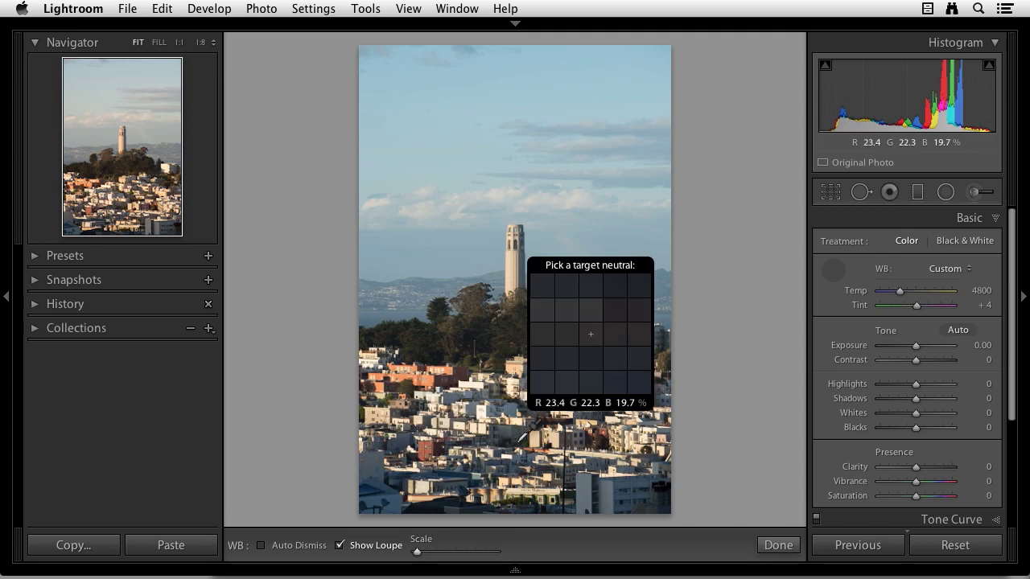
{"action": "left_click", "coordinate": [658, 285]}
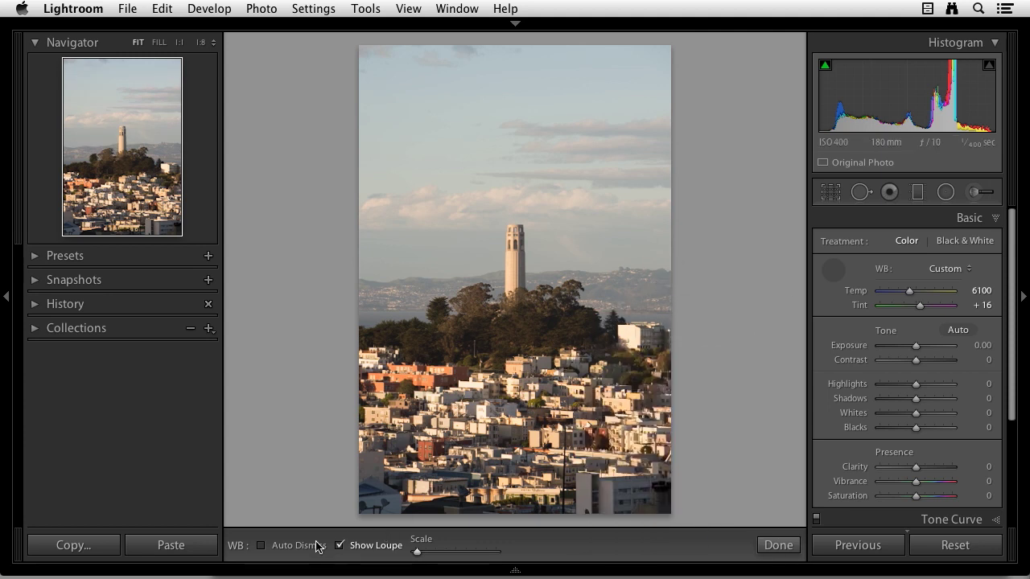
Step: Turn on Auto Dismiss for the White Balance Selector and sample several neutral spots on the distant hills, reactivating the selector after each sample
{"action": "left_click", "coordinate": [261, 546]}
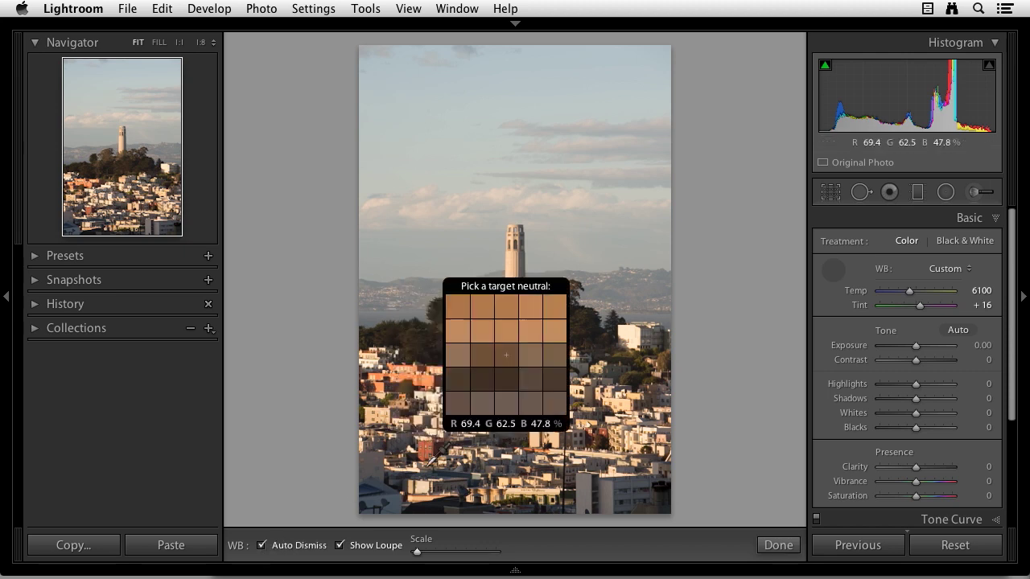
{"action": "left_click", "coordinate": [608, 294]}
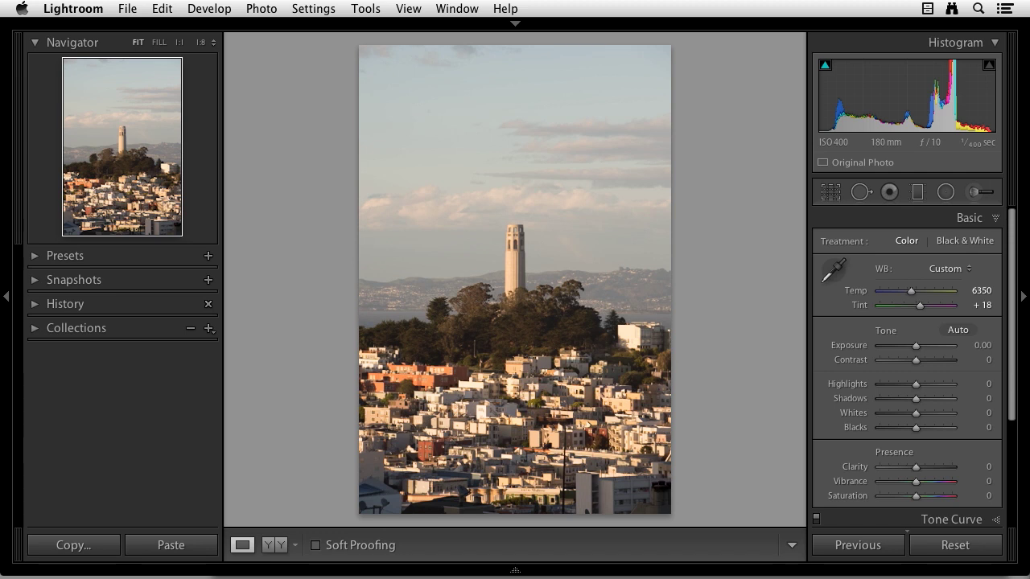
{"action": "key", "text": "w"}
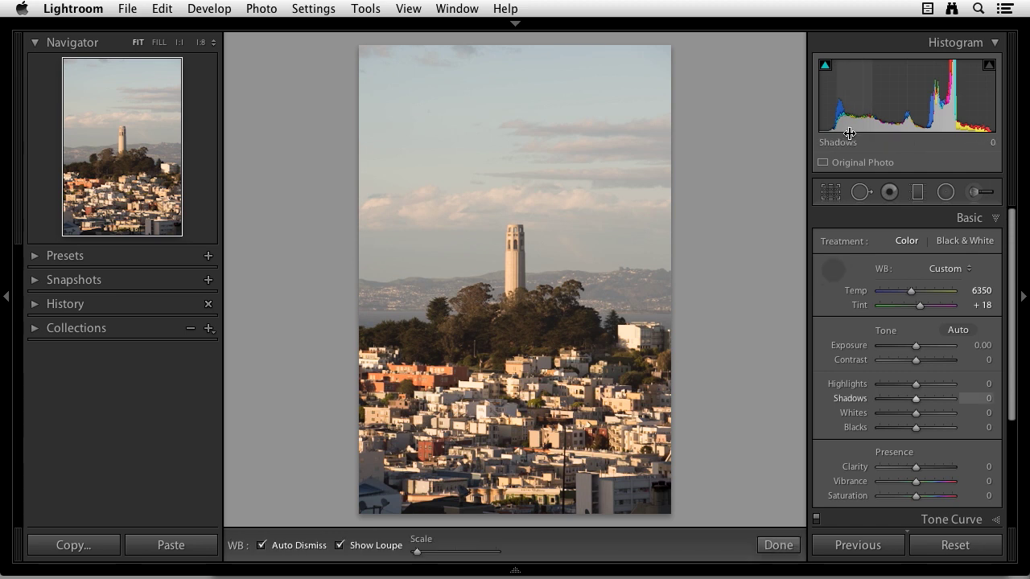
{"action": "left_click", "coordinate": [609, 292]}
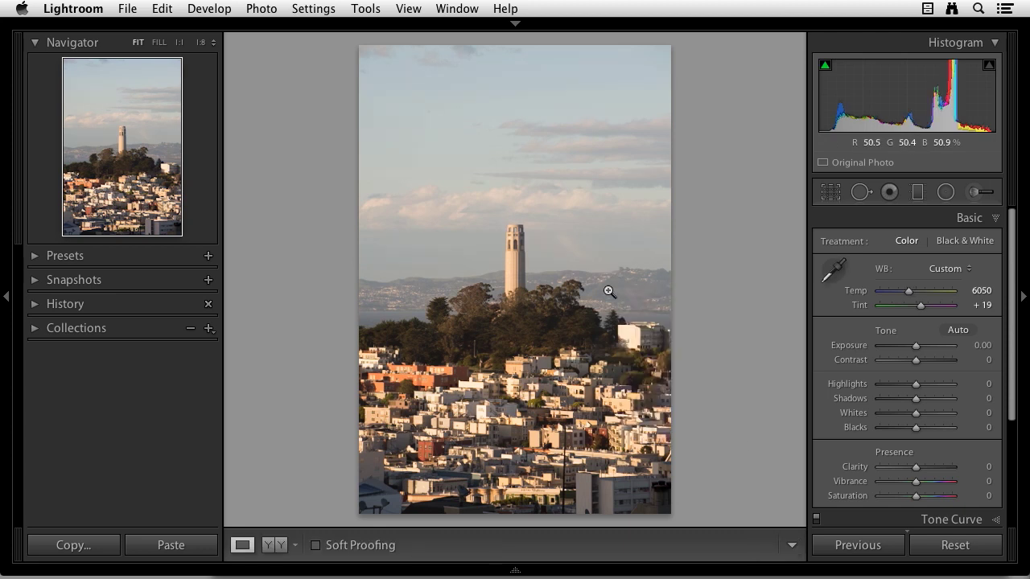
{"action": "key", "text": "w"}
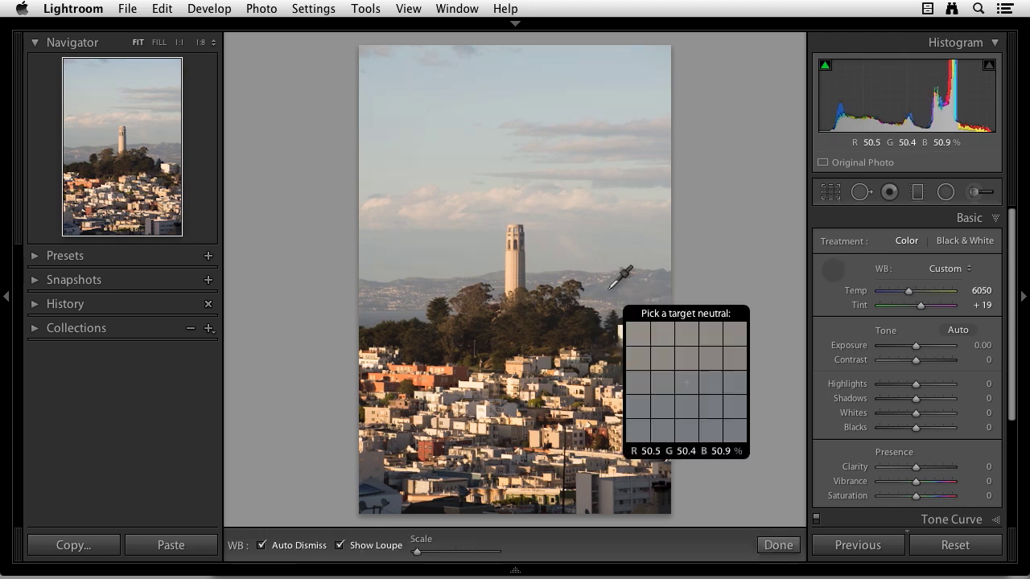
{"action": "left_click", "coordinate": [564, 276]}
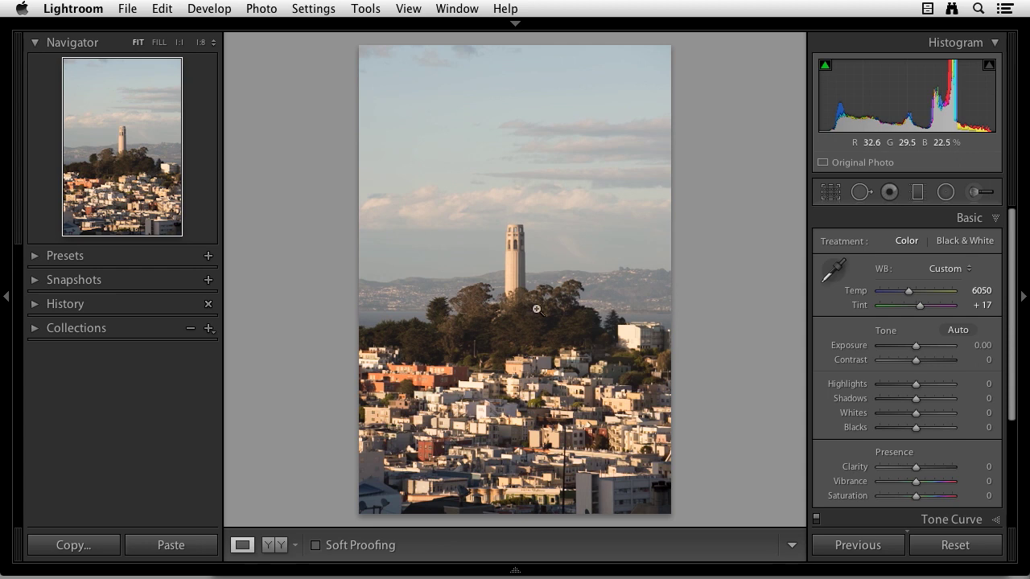
Step: Turn off the White Balance Selector's Auto Dismiss, sample successive neutrals along the hills, finishing just beside the tower, and put the selector away
{"action": "key", "text": "w"}
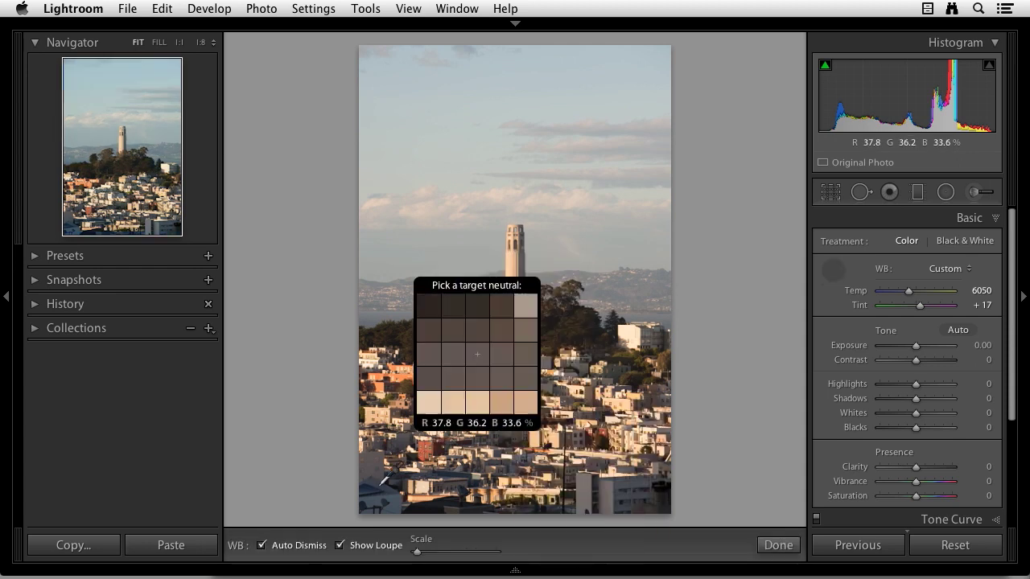
{"action": "left_click", "coordinate": [261, 547]}
{"action": "left_click", "coordinate": [648, 274]}
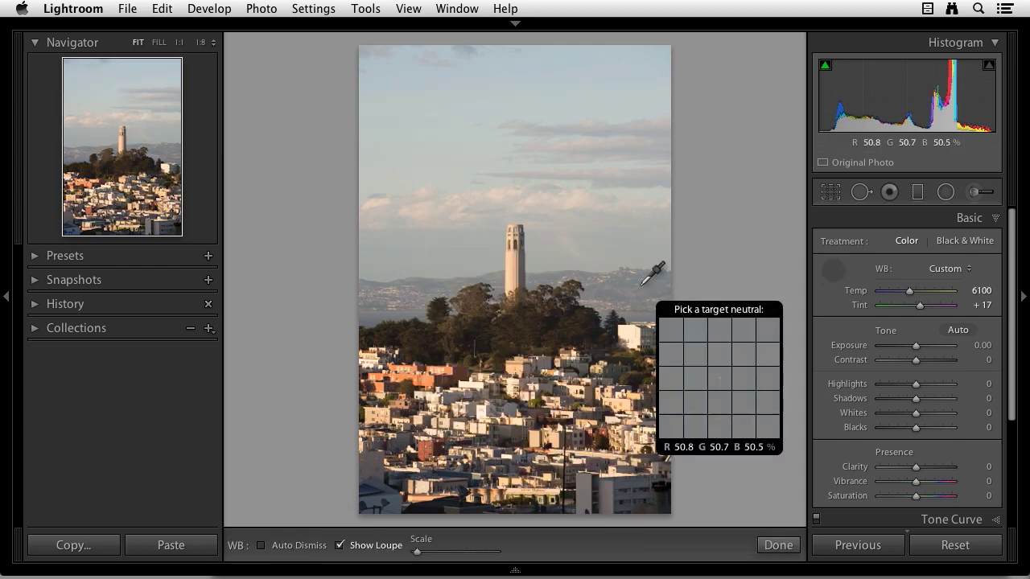
{"action": "left_click", "coordinate": [625, 275]}
{"action": "left_click", "coordinate": [627, 296]}
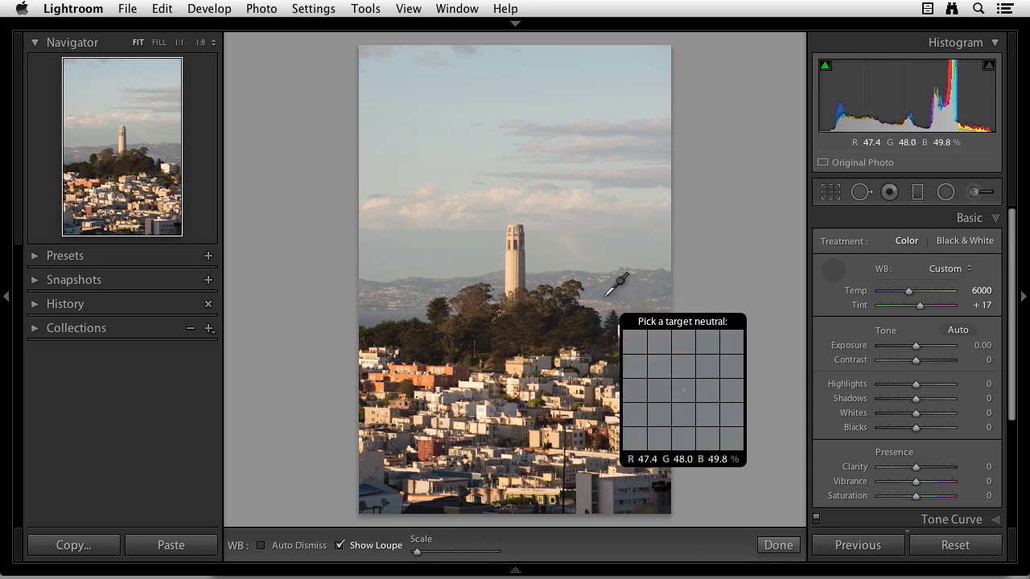
{"action": "left_click", "coordinate": [604, 298]}
{"action": "left_click", "coordinate": [559, 282]}
{"action": "left_click", "coordinate": [534, 275]}
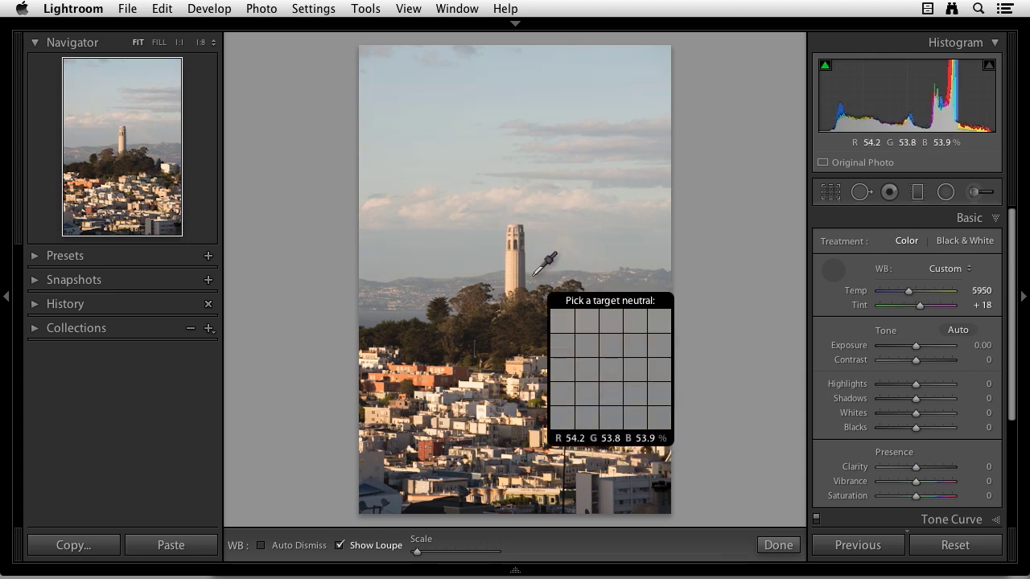
{"action": "left_click", "coordinate": [834, 270]}
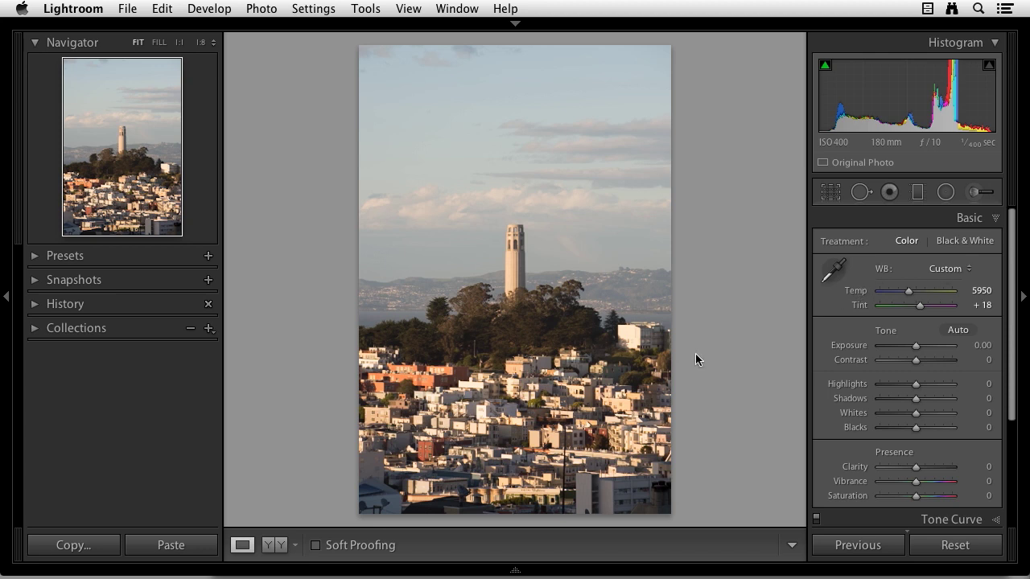
Step: Try the Auto tone adjustment on the photo and reset all Tone settings to their defaults
{"action": "left_click", "coordinate": [965, 269]}
{"action": "left_click", "coordinate": [966, 268]}
{"action": "left_click", "coordinate": [958, 331]}
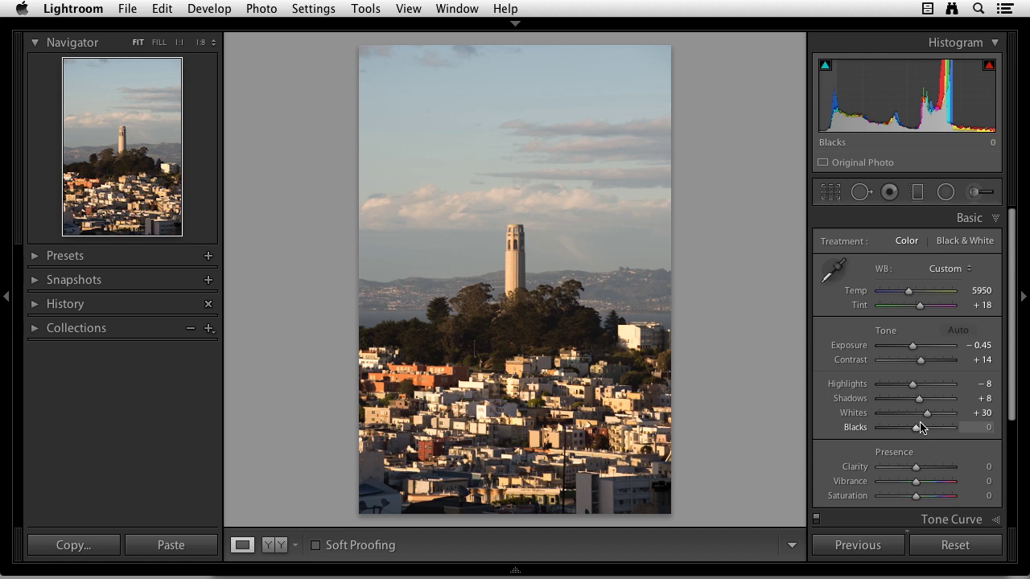
{"action": "left_click", "coordinate": [895, 332], "text": "alt"}
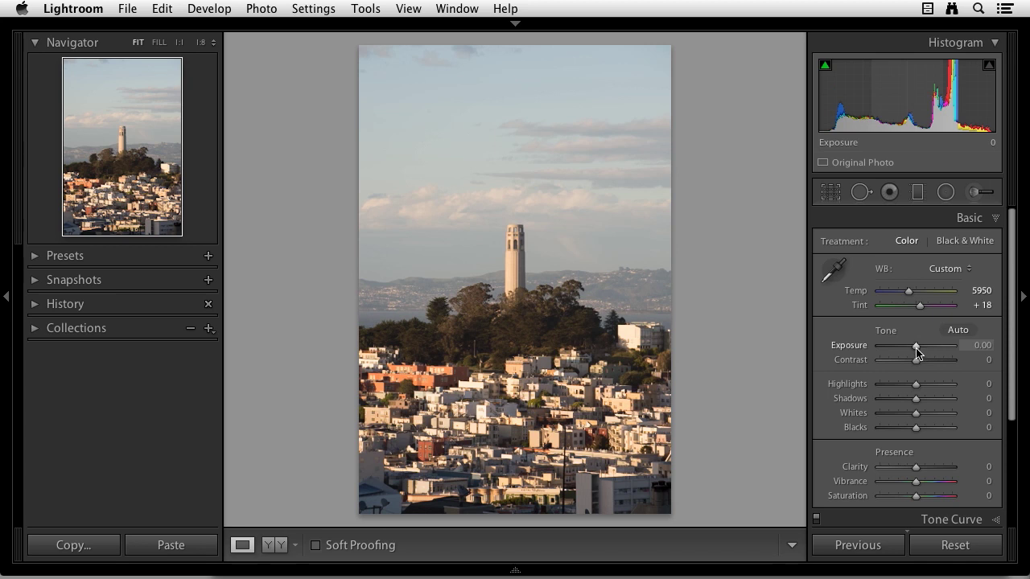
Step: Try Exposure values of −1.15, −1.50 and +1.80 on the photo
{"action": "left_click_drag", "start_coordinate": [917, 348], "coordinate": [910, 350]}
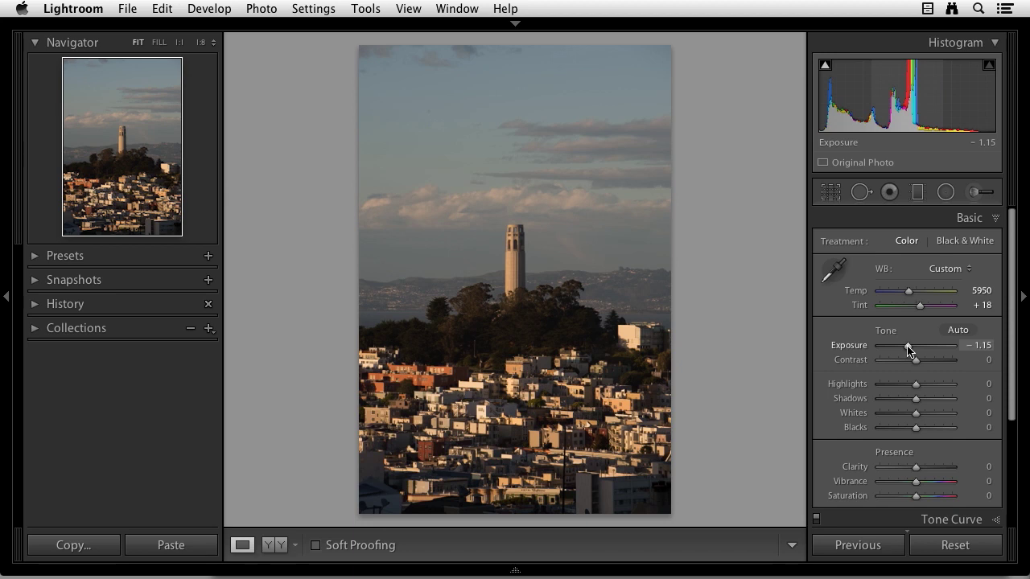
{"action": "left_click_drag", "start_coordinate": [909, 350], "coordinate": [907, 350]}
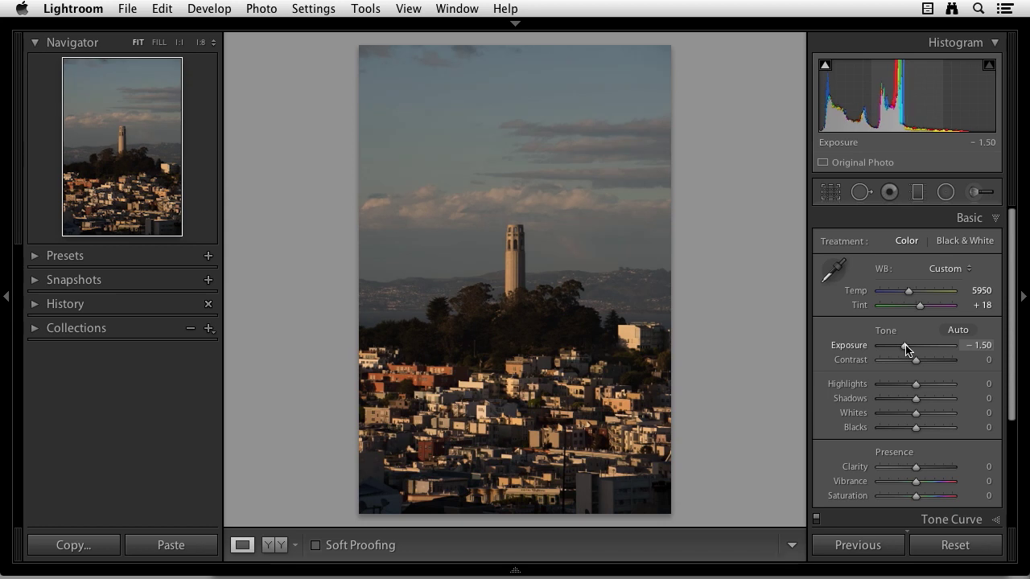
{"action": "left_click_drag", "start_coordinate": [906, 348], "coordinate": [930, 351]}
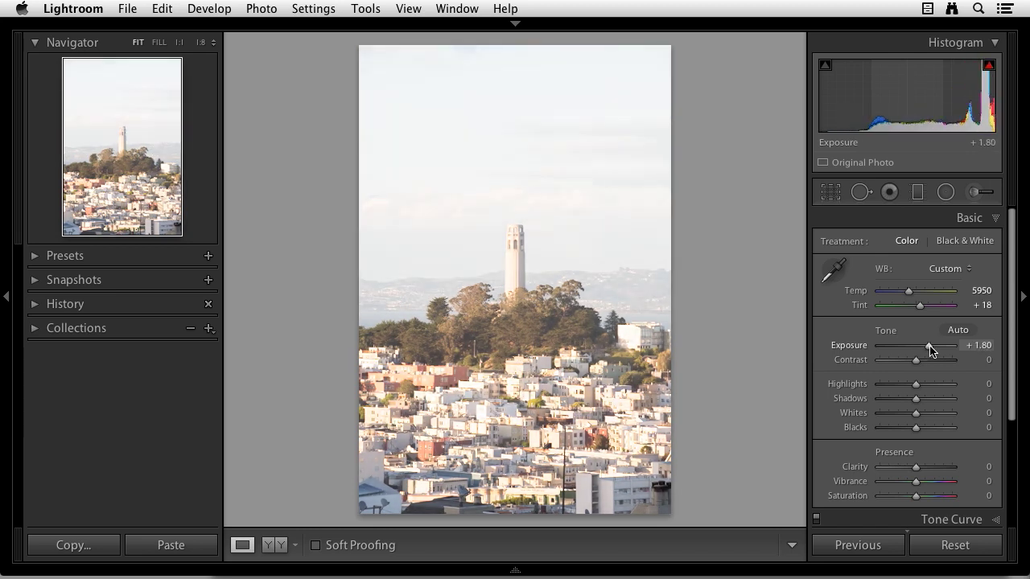
Step: Change the Exposure in small increments up to +2.00, down to −0.80 and back up to −0.50
{"action": "left_click", "coordinate": [983, 346]}
{"action": "key", "text": "Up"}
{"action": "key", "text": "Up"}
{"action": "key", "text": "Up"}
{"action": "key", "text": "Up"}
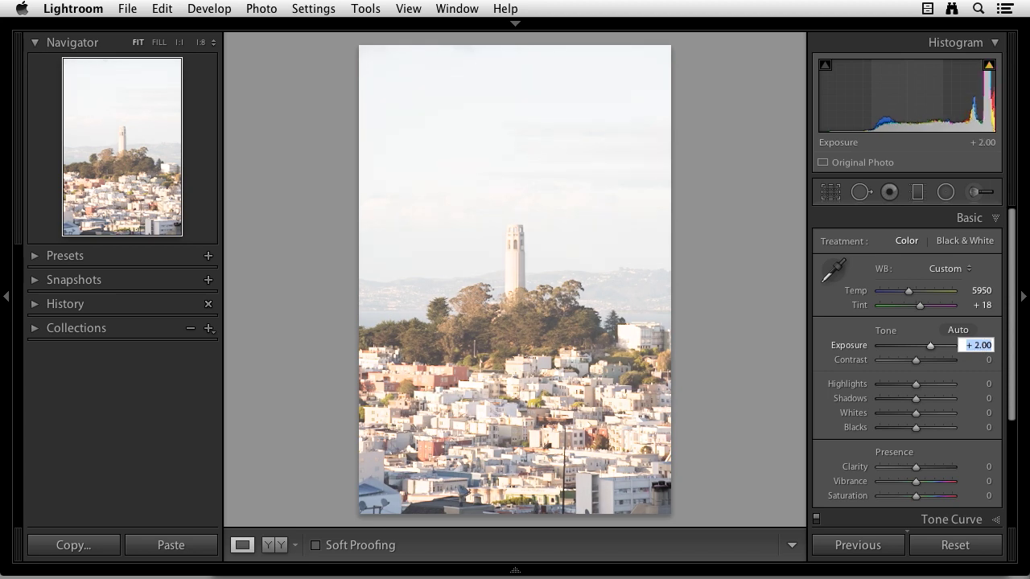
{"action": "key", "text": "Down"}
{"action": "key", "text": "Down"}
{"action": "key", "text": "Down"}
{"action": "key", "text": "Down"}
{"action": "key", "text": "Down"}
{"action": "key", "text": "Down"}
{"action": "key", "text": "Down"}
{"action": "key", "text": "Down"}
{"action": "key", "text": "Down"}
{"action": "key", "text": "Down"}
{"action": "key", "text": "Down"}
{"action": "key", "text": "Down"}
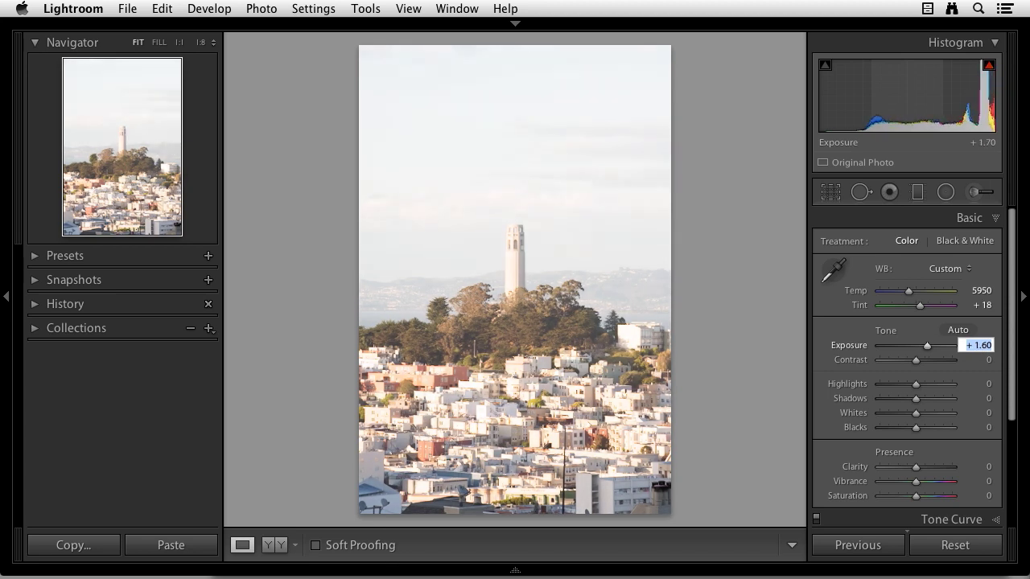
{"action": "key", "text": "Down"}
{"action": "key", "text": "Down"}
{"action": "key", "text": "Down"}
{"action": "key", "text": "Down"}
{"action": "key", "text": "Down"}
{"action": "key", "text": "Down"}
{"action": "key", "text": "Down"}
{"action": "key", "text": "Down"}
{"action": "key", "text": "Down"}
{"action": "key", "text": "Down"}
{"action": "key", "text": "Down"}
{"action": "key", "text": "Down"}
{"action": "key", "text": "Down"}
{"action": "key", "text": "Down"}
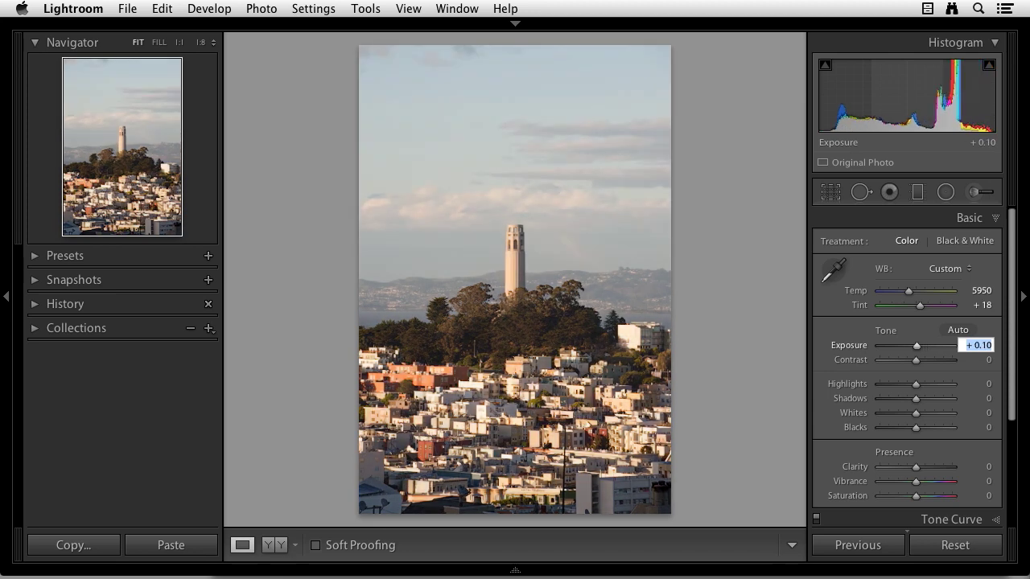
{"action": "key", "text": "Down"}
{"action": "key", "text": "Down"}
{"action": "key", "text": "Down"}
{"action": "key", "text": "Down"}
{"action": "key", "text": "Down"}
{"action": "key", "text": "Down"}
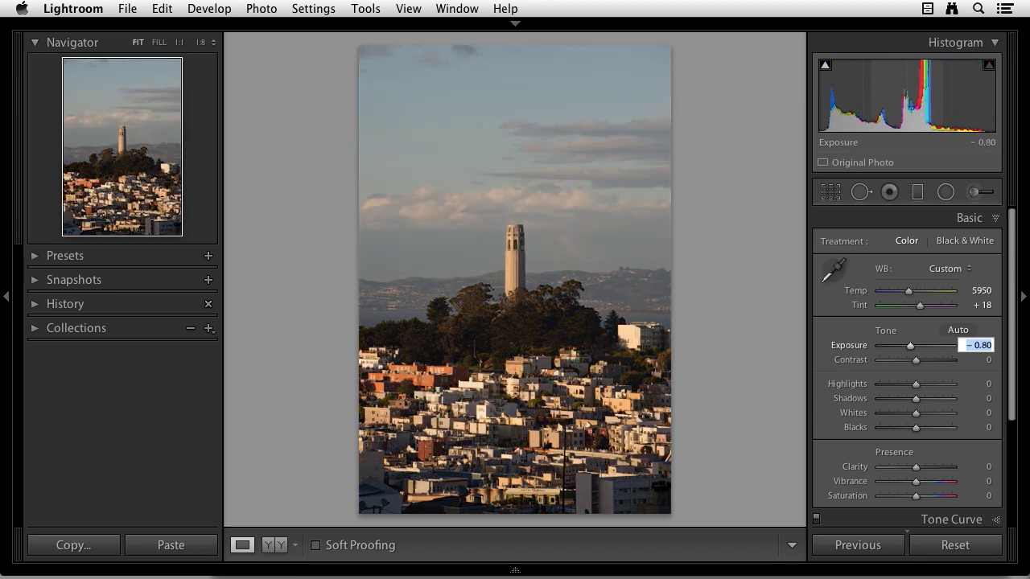
{"action": "key", "text": "Up"}
{"action": "key", "text": "Up"}
{"action": "key", "text": "Up"}
{"action": "key", "text": "Up"}
{"action": "key", "text": "Up"}
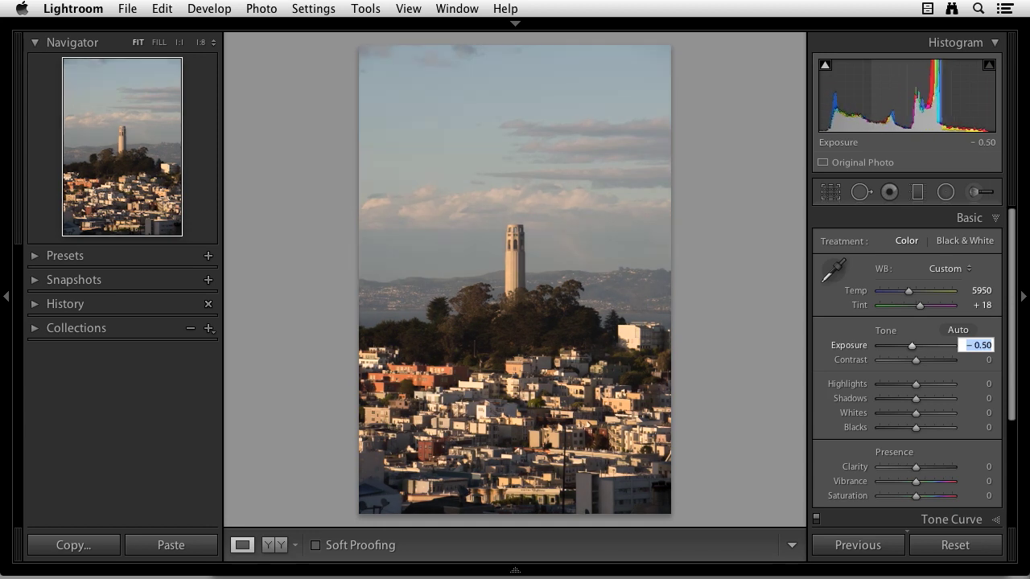
Step: Set the Exposure to 3.25 and raise it to +3.65
{"action": "type", "text": "3.25"}
{"action": "key", "text": "Return"}
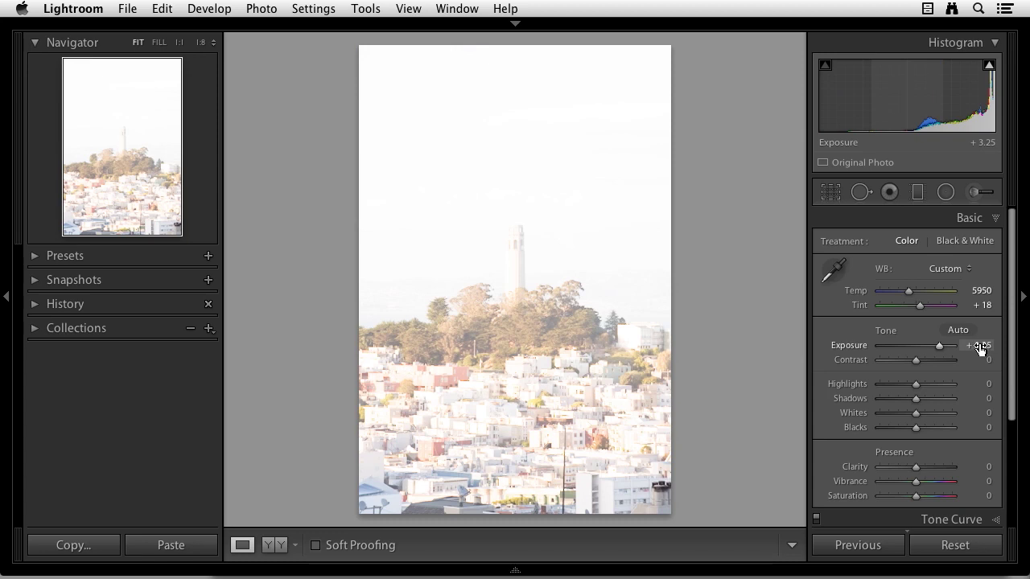
{"action": "type", "text": "1.85"}
{"action": "key", "text": "Return"}
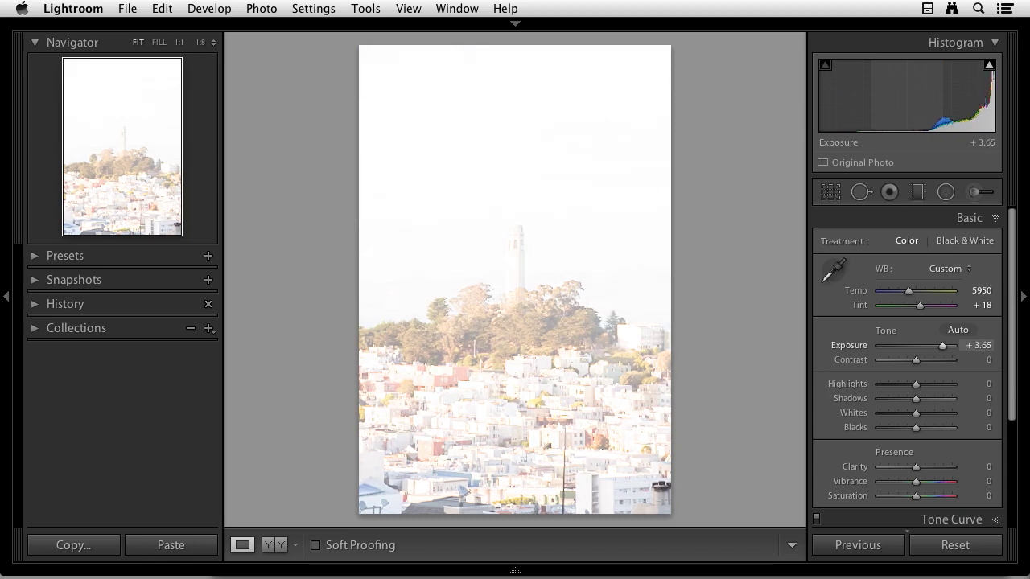
Step: Nudge the Exposure repeatedly up and down through +1.75, +2.65 and +1.65, and reset it to 0.00
{"action": "key", "text": "Down"}
{"action": "key", "text": "Down"}
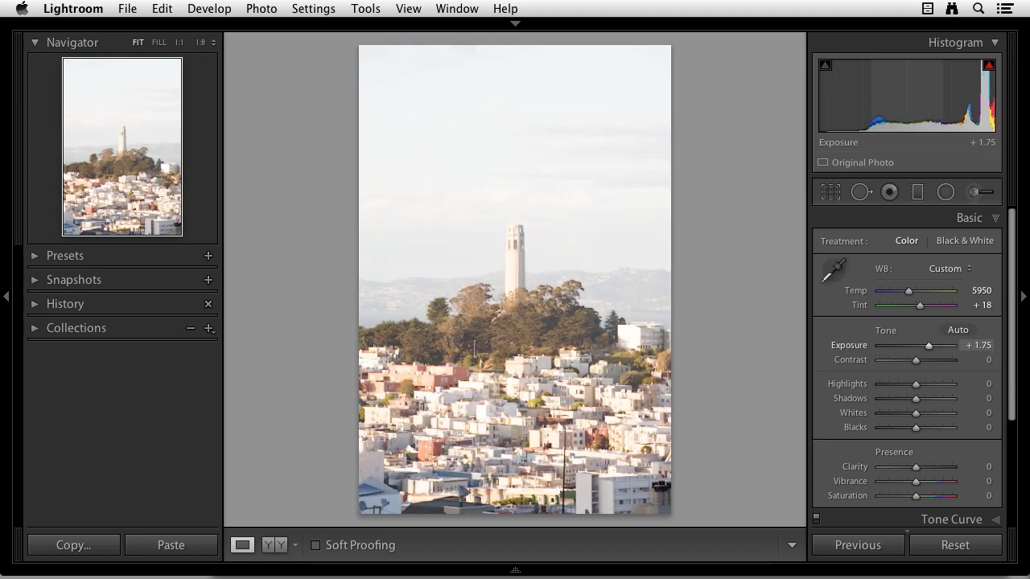
{"action": "key", "text": "Up"}
{"action": "key", "text": "Up"}
{"action": "key", "text": "Up"}
{"action": "key", "text": "Up"}
{"action": "key", "text": "Up"}
{"action": "key", "text": "Up"}
{"action": "key", "text": "Up"}
{"action": "key", "text": "Up"}
{"action": "key", "text": "Up"}
{"action": "key", "text": "Up"}
{"action": "key", "text": "Up"}
{"action": "key", "text": "Up"}
{"action": "key", "text": "Up"}
{"action": "key", "text": "Up"}
{"action": "key", "text": "Up"}
{"action": "key", "text": "Up"}
{"action": "key", "text": "Up"}
{"action": "key", "text": "Up"}
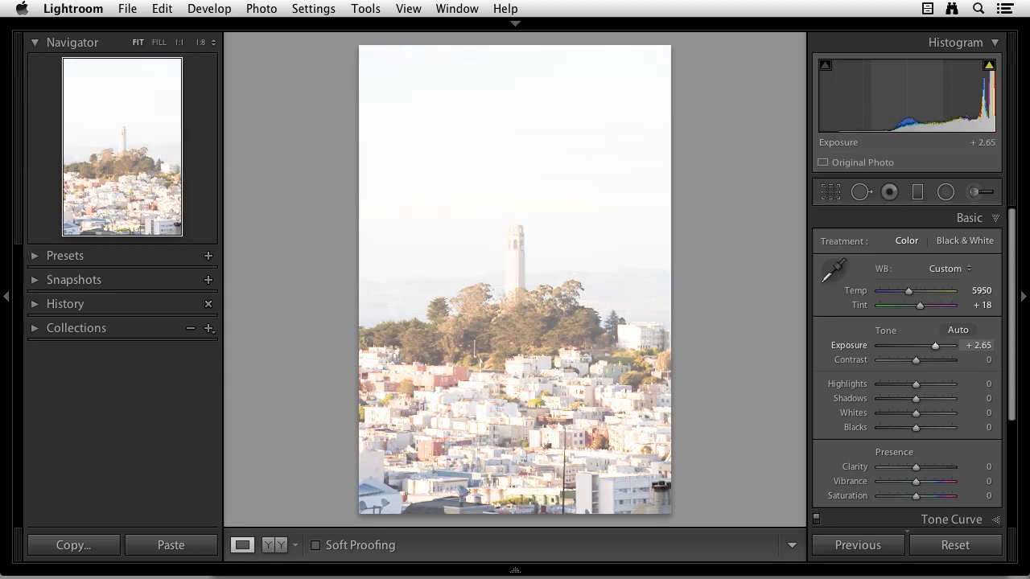
{"action": "key", "text": "Down"}
{"action": "key", "text": "Down"}
{"action": "key", "text": "Down"}
{"action": "key", "text": "Down"}
{"action": "key", "text": "Down"}
{"action": "key", "text": "Down"}
{"action": "key", "text": "Down"}
{"action": "key", "text": "Down"}
{"action": "key", "text": "Down"}
{"action": "key", "text": "Up"}
{"action": "key", "text": "Up"}
{"action": "key", "text": "Up"}
{"action": "key", "text": "Up"}
{"action": "key", "text": "Up"}
{"action": "key", "text": "Up"}
{"action": "key", "text": "Up"}
{"action": "key", "text": "Up"}
{"action": "key", "text": "Up"}
{"action": "key", "text": "Up"}
{"action": "key", "text": "Up"}
{"action": "key", "text": "Up"}
{"action": "key", "text": "Up"}
{"action": "key", "text": "Up"}
{"action": "key", "text": "Up"}
{"action": "key", "text": "Down"}
{"action": "key", "text": "Down"}
{"action": "key", "text": "Down"}
{"action": "key", "text": "Down"}
{"action": "key", "text": "Down"}
{"action": "key", "text": "Down"}
{"action": "key", "text": "Down"}
{"action": "key", "text": "Down"}
{"action": "key", "text": "Down"}
{"action": "key", "text": "Down"}
{"action": "key", "text": "Down"}
{"action": "key", "text": "Down"}
{"action": "key", "text": "Down"}
{"action": "key", "text": "Down"}
{"action": "key", "text": "Down"}
{"action": "key", "text": "Down"}
{"action": "key", "text": "Down"}
{"action": "key", "text": "Down"}
{"action": "key", "text": "Down"}
{"action": "key", "text": "Down"}
{"action": "key", "text": "Down"}
{"action": "key", "text": "Down"}
{"action": "key", "text": "Down"}
{"action": "key", "text": "Up"}
{"action": "key", "text": "Up"}
{"action": "key", "text": "Up"}
{"action": "key", "text": "Up"}
{"action": "key", "text": "Up"}
{"action": "key", "text": "Up"}
{"action": "key", "text": "Up"}
{"action": "key", "text": "Up"}
{"action": "key", "text": "Up"}
{"action": "key", "text": "Up"}
{"action": "key", "text": "Down"}
{"action": "key", "text": "Down"}
{"action": "key", "text": "Down"}
{"action": "key", "text": "Down"}
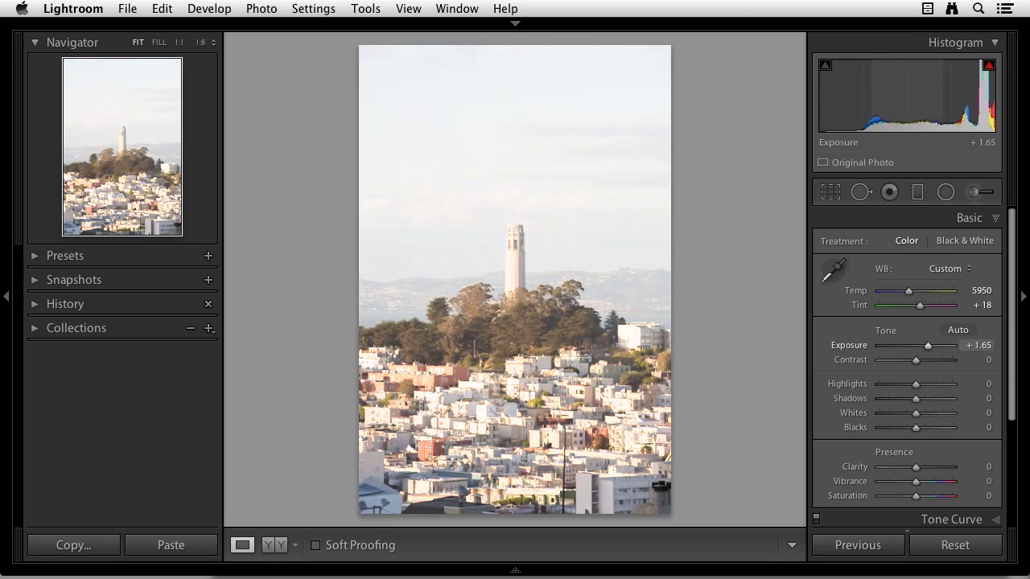
{"action": "double_click", "coordinate": [928, 346]}
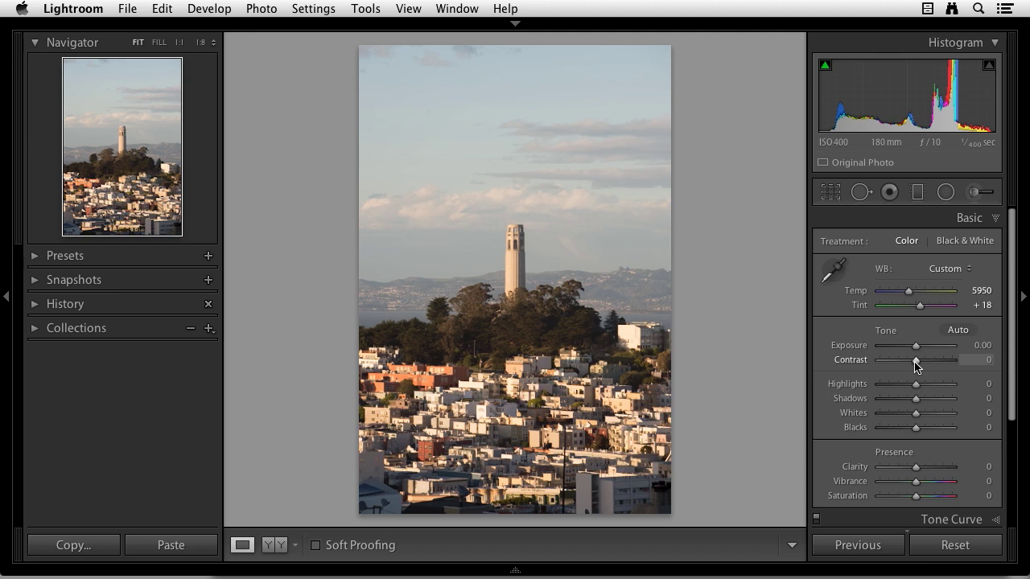
Step: Try a Contrast of −100 and Highlights of −100 and +100, resetting each adjustment to 0
{"action": "left_click_drag", "start_coordinate": [915, 366], "coordinate": [875, 365]}
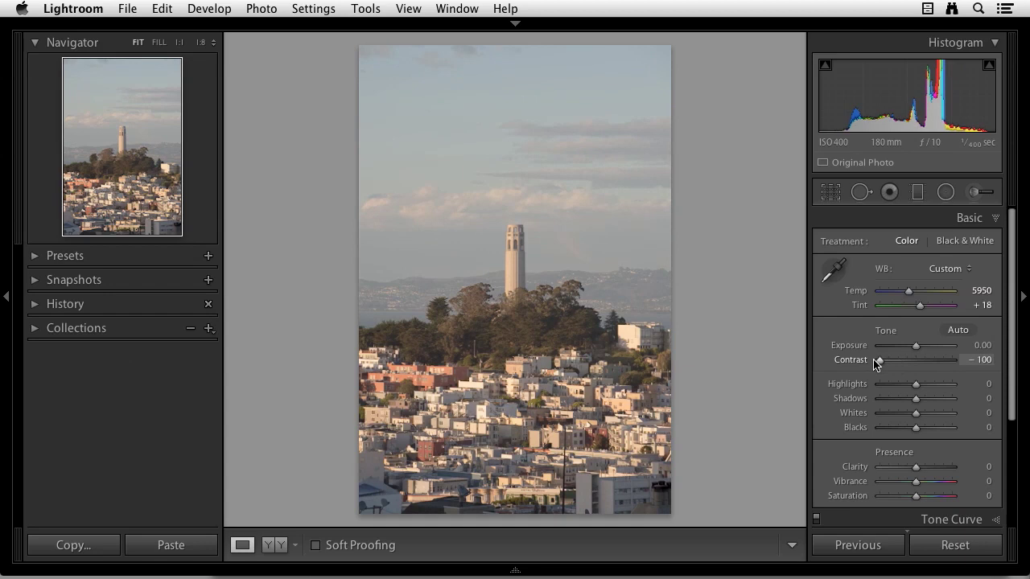
{"action": "double_click", "coordinate": [878, 363]}
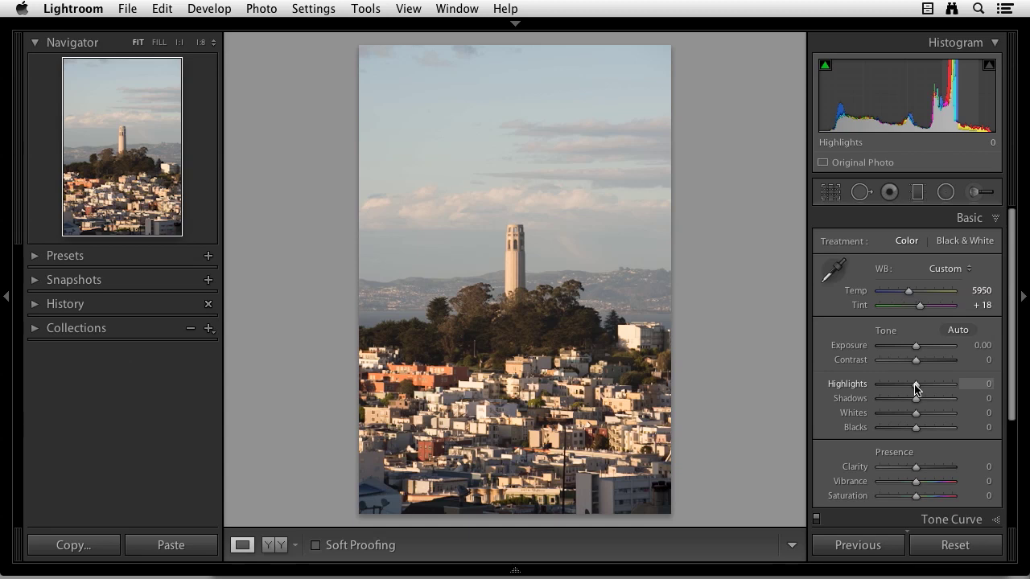
{"action": "left_click_drag", "start_coordinate": [916, 387], "coordinate": [877, 390]}
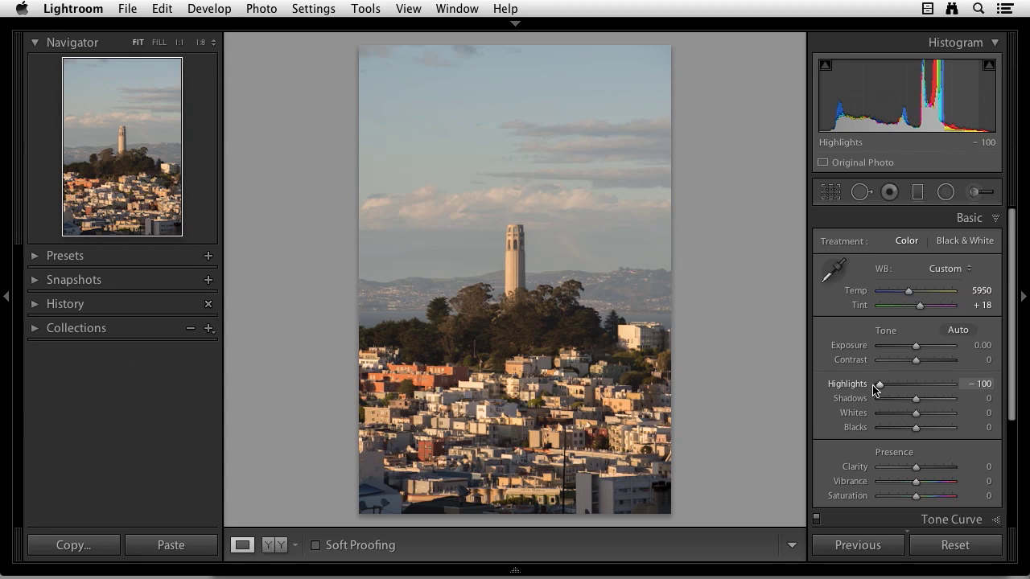
{"action": "left_click_drag", "start_coordinate": [880, 388], "coordinate": [951, 389]}
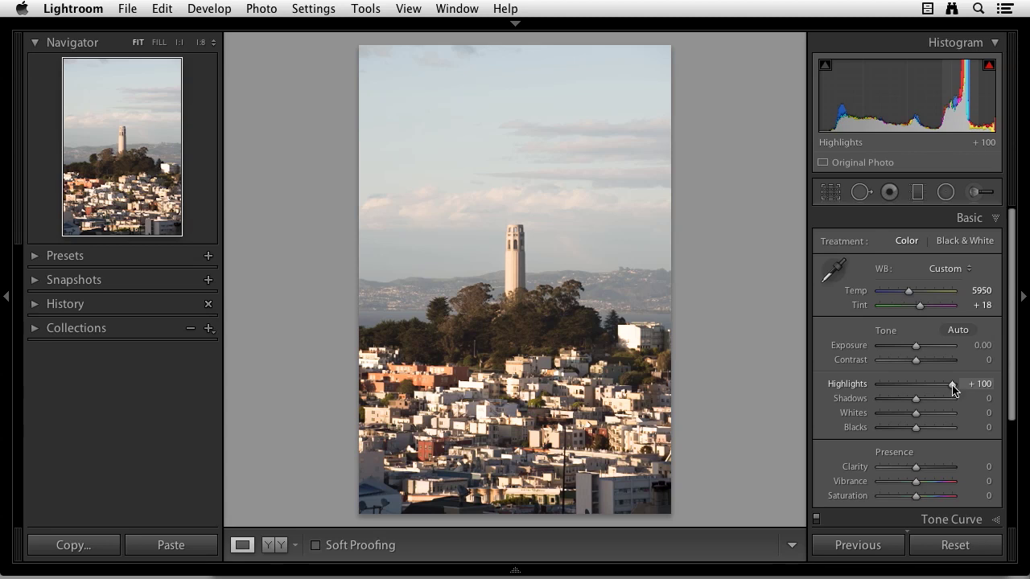
{"action": "double_click", "coordinate": [954, 389]}
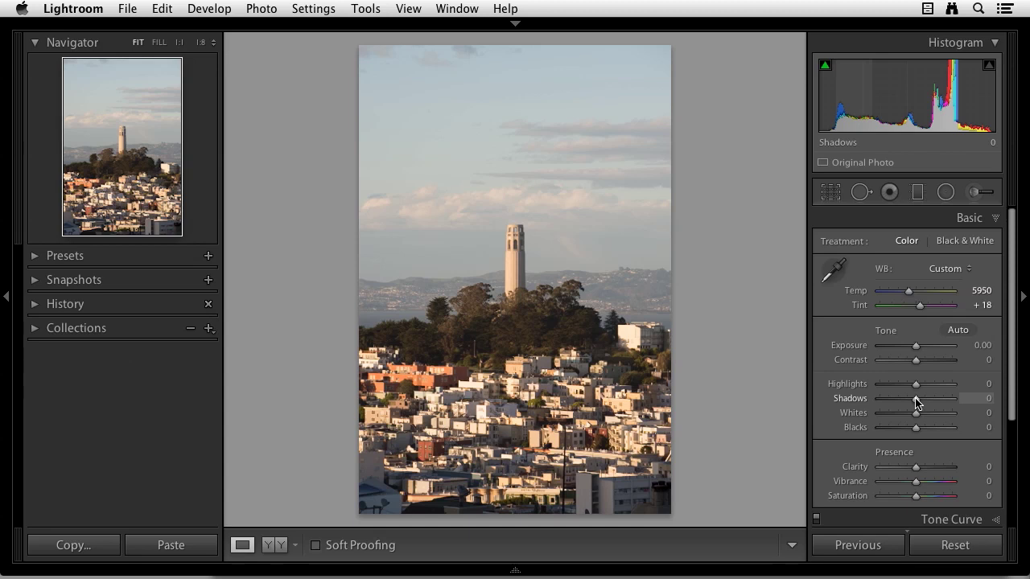
Step: Try Shadows values of +10 and +92, and set the Shadows to +54
{"action": "left_click_drag", "start_coordinate": [916, 402], "coordinate": [921, 404]}
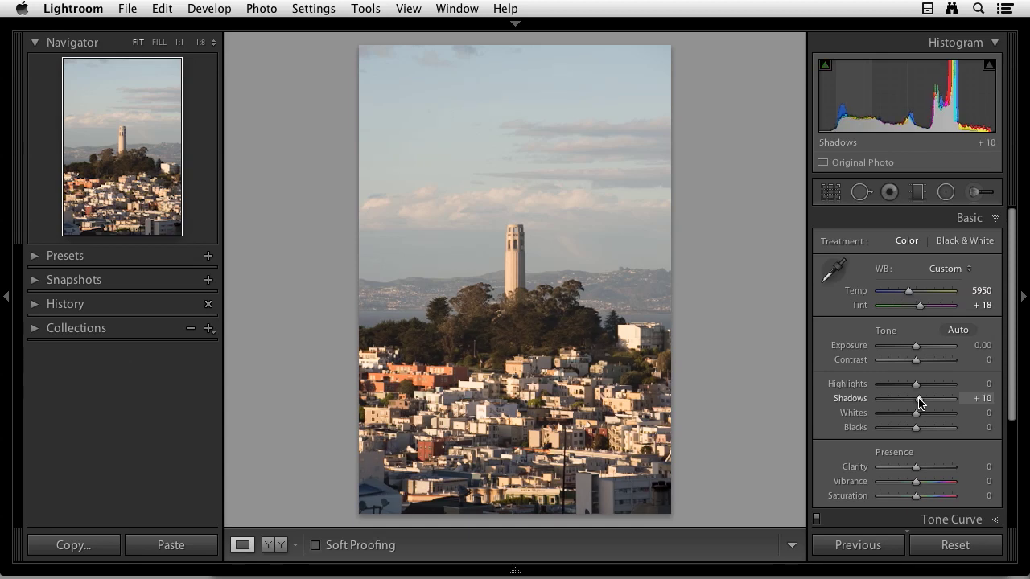
{"action": "left_click_drag", "start_coordinate": [921, 404], "coordinate": [951, 403]}
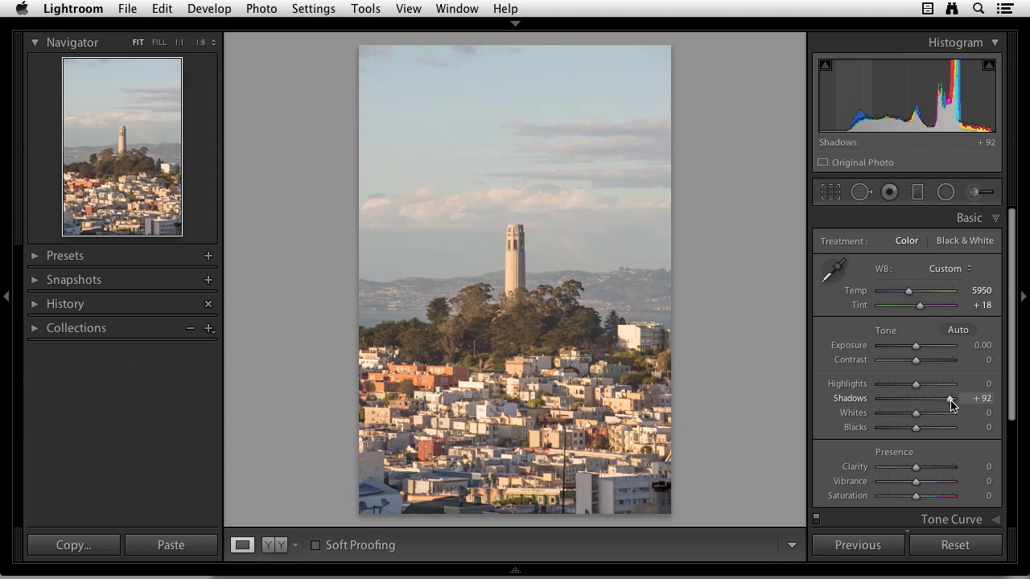
{"action": "left_click_drag", "start_coordinate": [951, 400], "coordinate": [936, 400]}
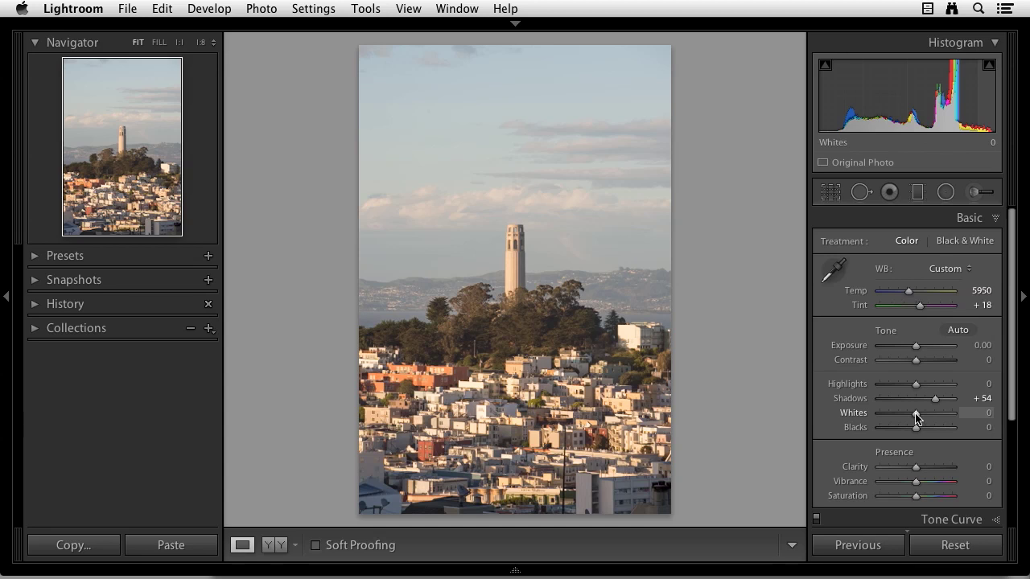
Step: Try a Whites value of +51, check the highlight clipping in the histogram, and reset the Whites to 0
{"action": "left_click_drag", "start_coordinate": [916, 417], "coordinate": [935, 416]}
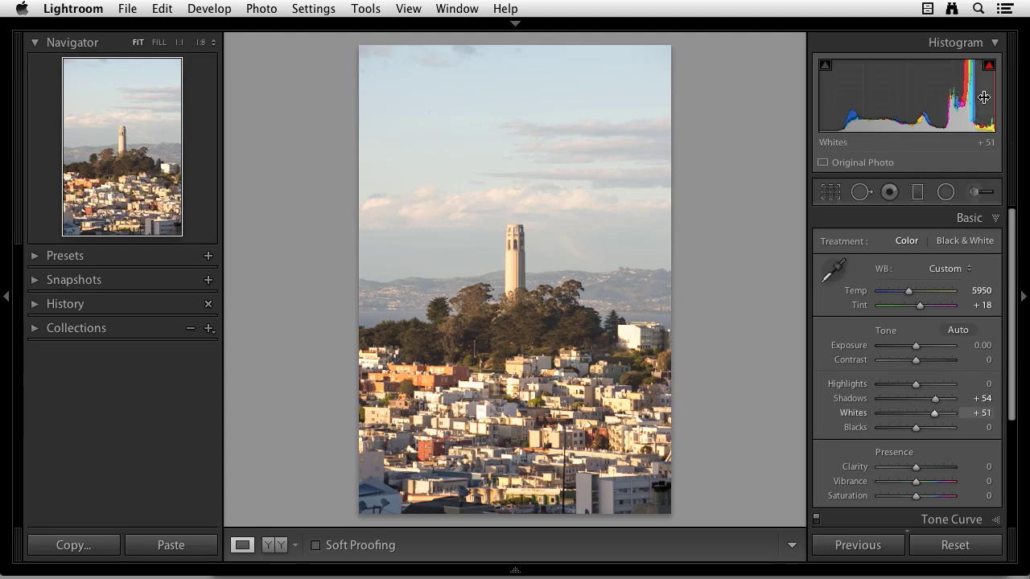
{"action": "left_click", "coordinate": [989, 67]}
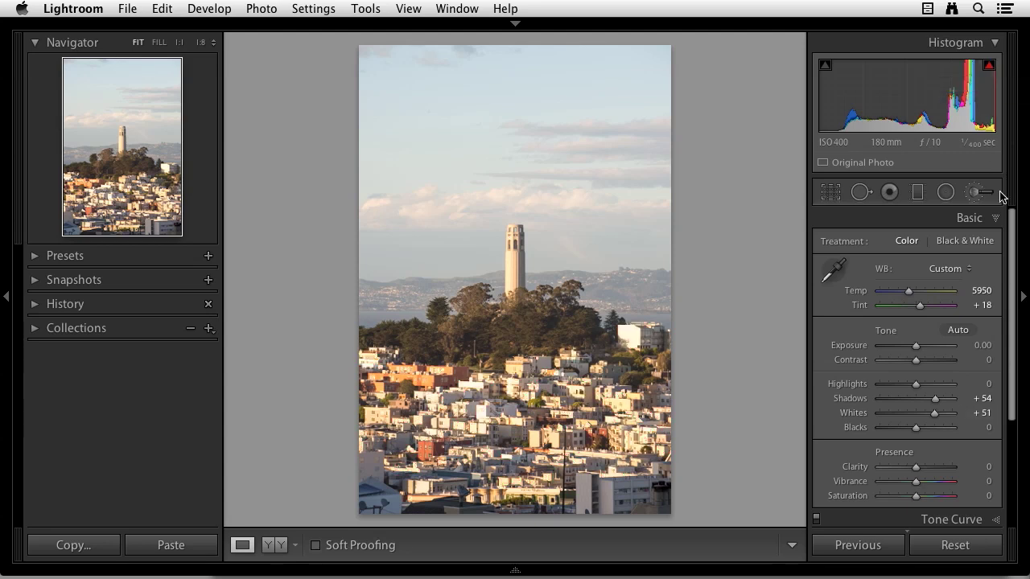
{"action": "double_click", "coordinate": [933, 413]}
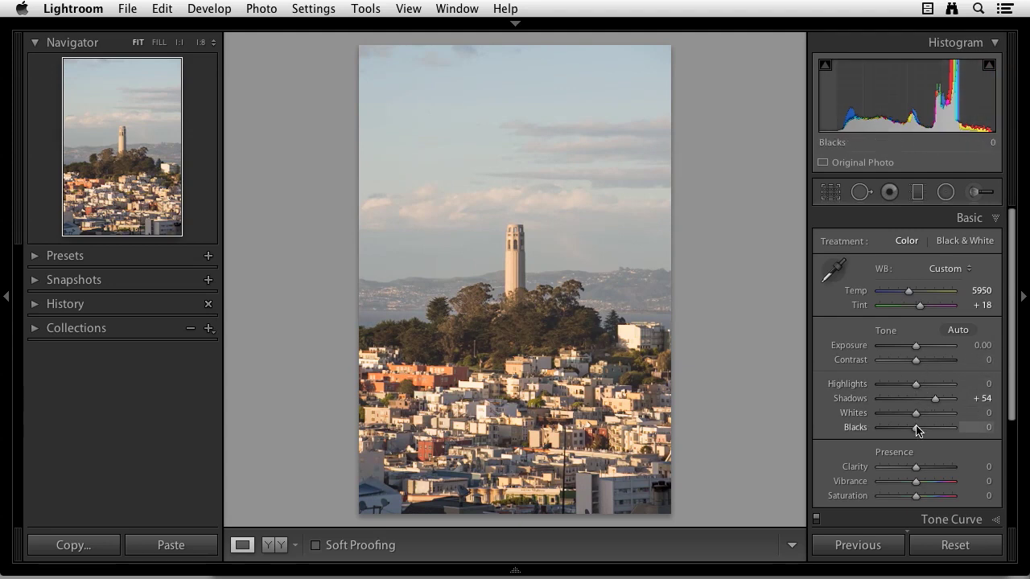
Step: Try a Blacks value of −76, check the shadow clipping in the histogram, and reset the Blacks to 0
{"action": "left_click_drag", "start_coordinate": [916, 429], "coordinate": [890, 429]}
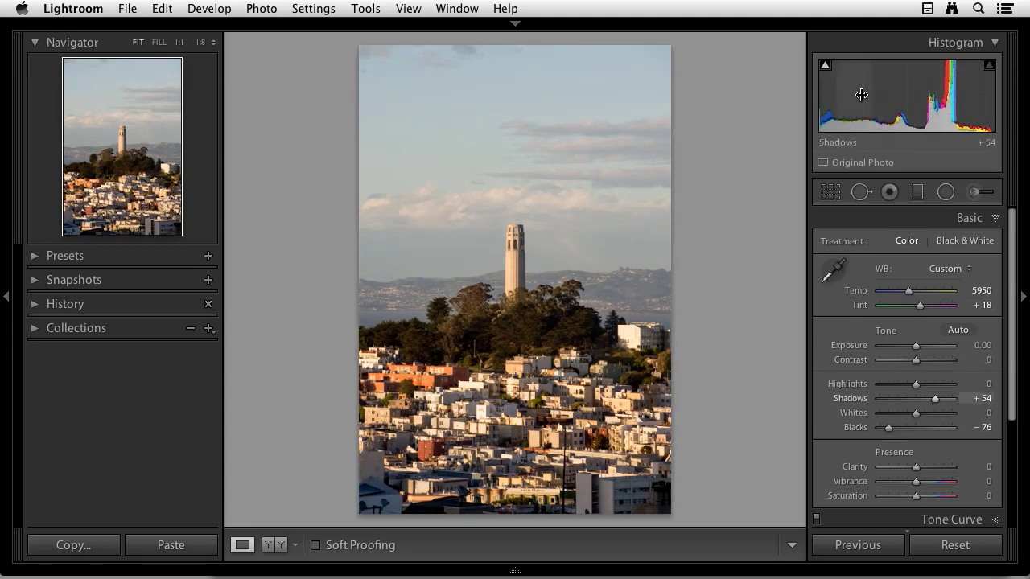
{"action": "left_click", "coordinate": [826, 67]}
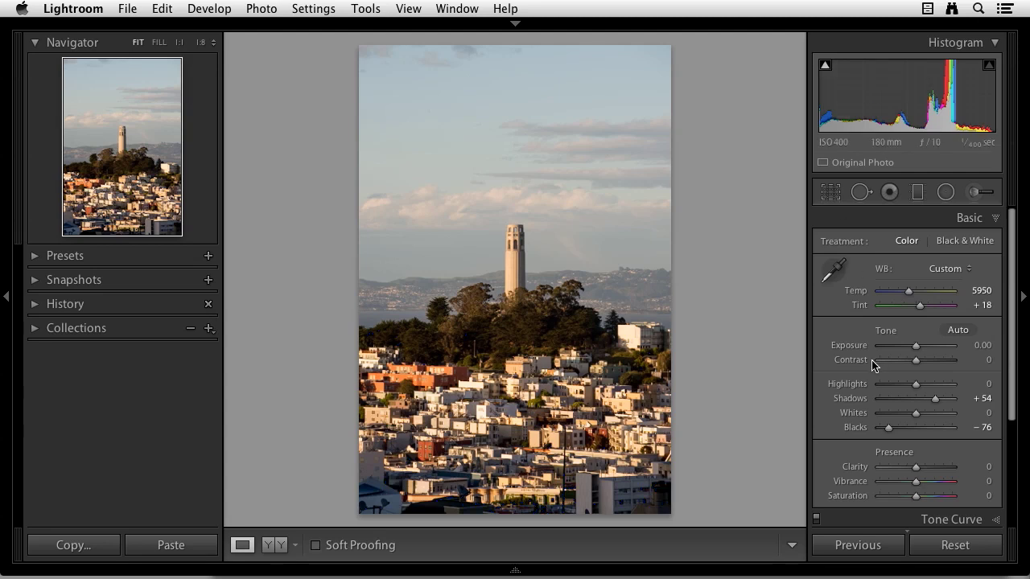
{"action": "double_click", "coordinate": [885, 429]}
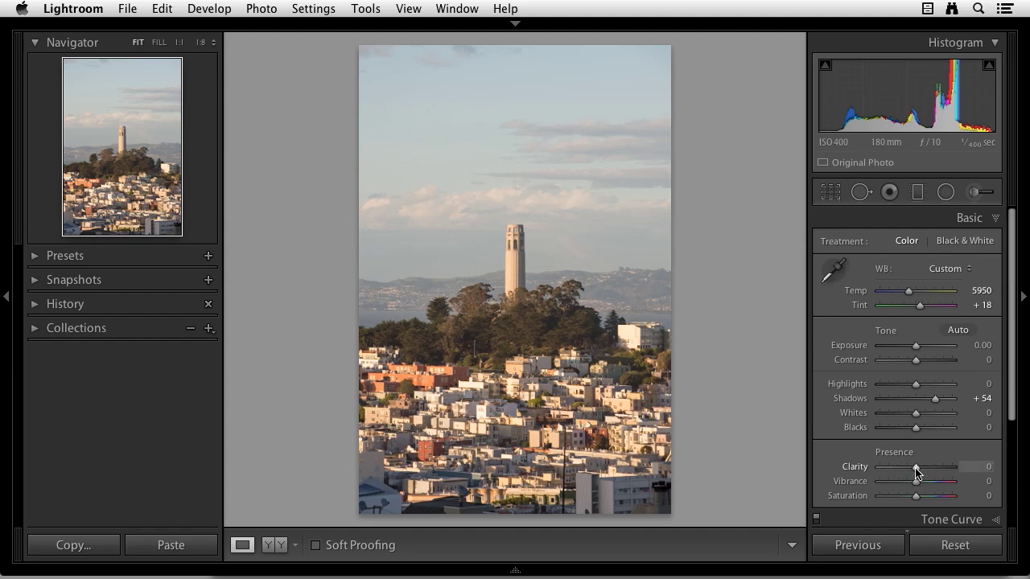
Step: Try a Clarity of −76 and reduced Vibrance and Saturation, resetting each Presence adjustment to 0
{"action": "left_click_drag", "start_coordinate": [916, 470], "coordinate": [889, 472]}
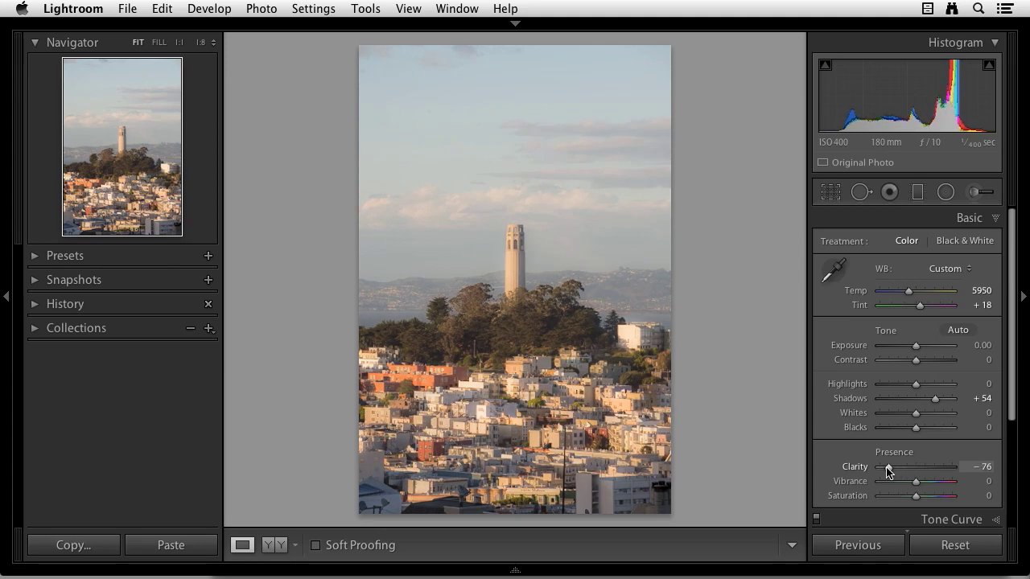
{"action": "double_click", "coordinate": [888, 471]}
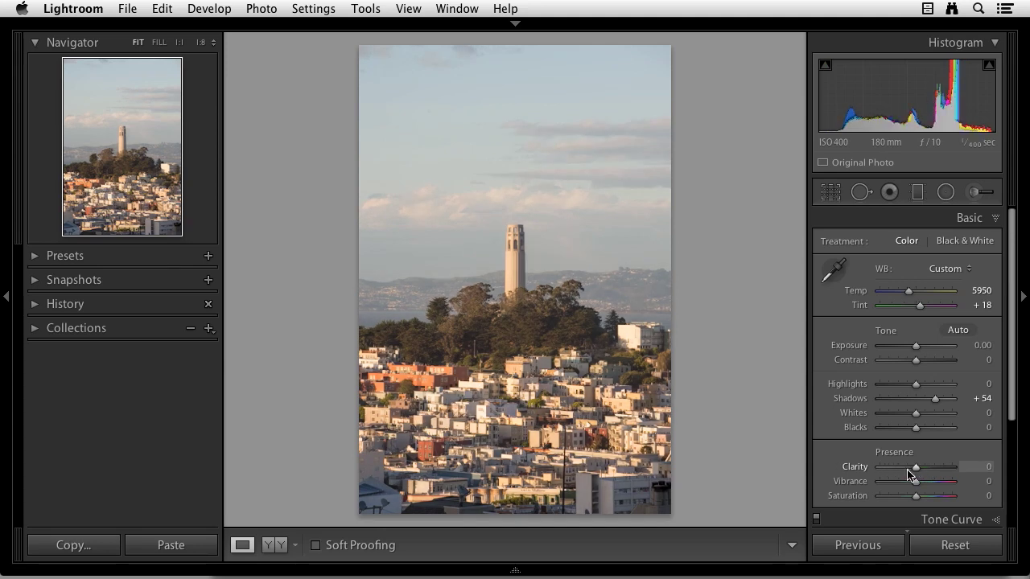
{"action": "mouse_move", "coordinate": [915, 485]}
{"action": "left_mouse_down"}
{"action": "mouse_move", "coordinate": [936, 486]}
{"action": "mouse_move", "coordinate": [903, 484]}
{"action": "left_mouse_up"}
{"action": "double_click", "coordinate": [902, 485]}
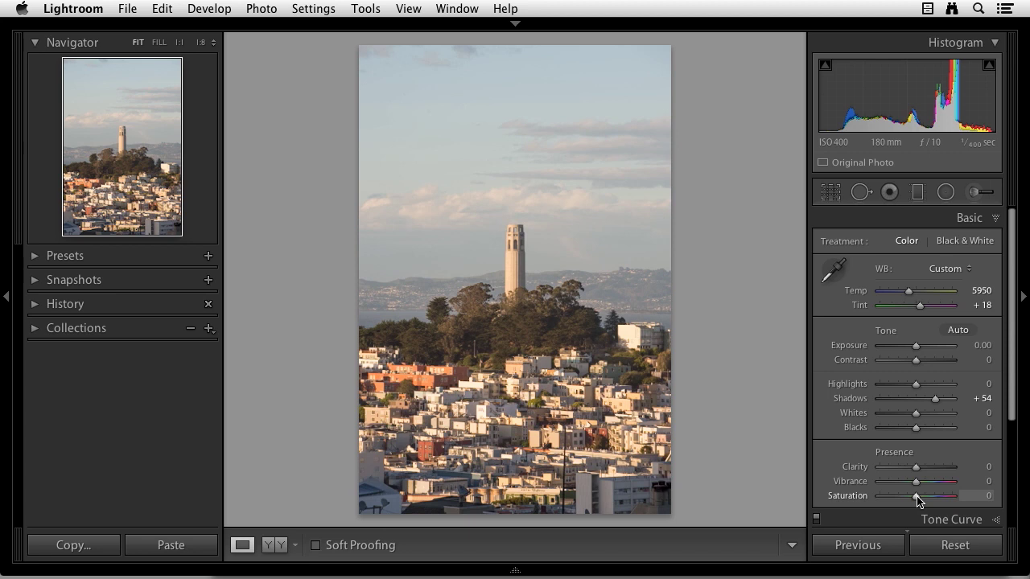
{"action": "mouse_move", "coordinate": [917, 499]}
{"action": "left_mouse_down"}
{"action": "mouse_move", "coordinate": [931, 502]}
{"action": "mouse_move", "coordinate": [906, 500]}
{"action": "left_mouse_up"}
{"action": "double_click", "coordinate": [906, 500]}
Step: Compare the photo before and after the adjustments side by side, and return to the single-photo view
{"action": "left_click", "coordinate": [275, 547]}
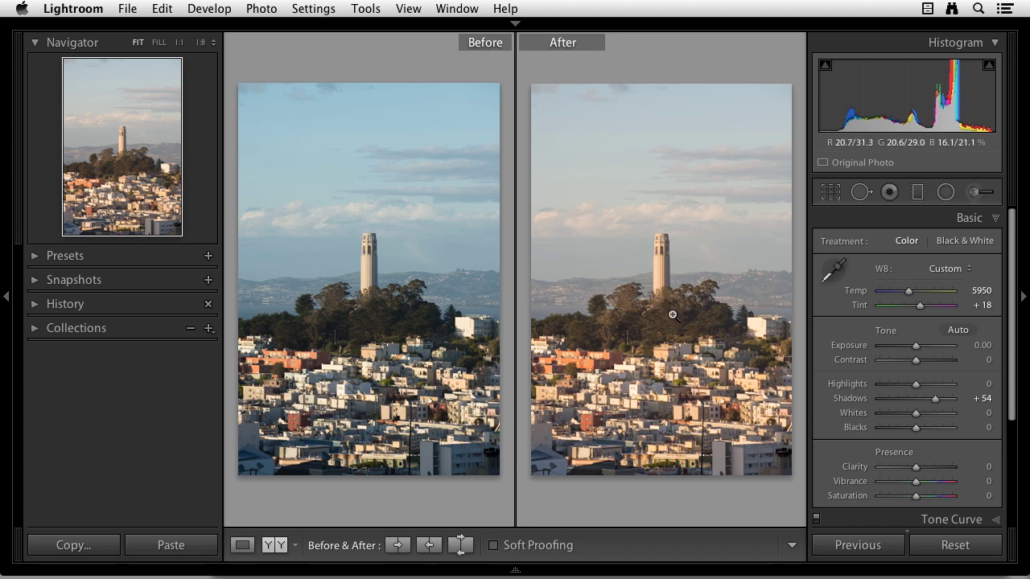
{"action": "key", "text": "y"}
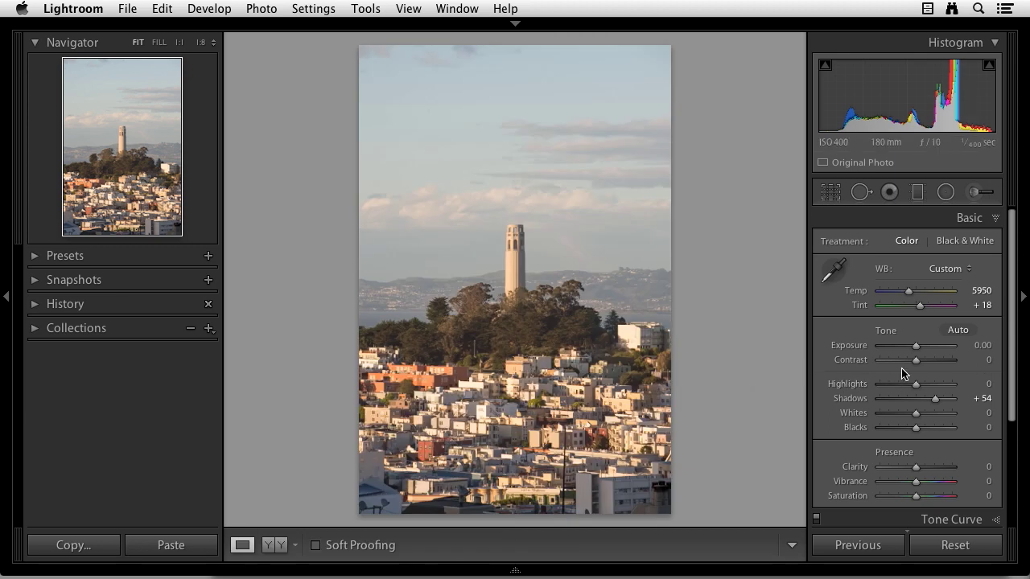
Step: Look through the Tone Curve and HSL Luminance adjustments, and return to the Basic adjustments
{"action": "scroll", "coordinate": [909, 378], "scroll_direction": "down", "scroll_amount": 3}
{"action": "left_click", "coordinate": [996, 446]}
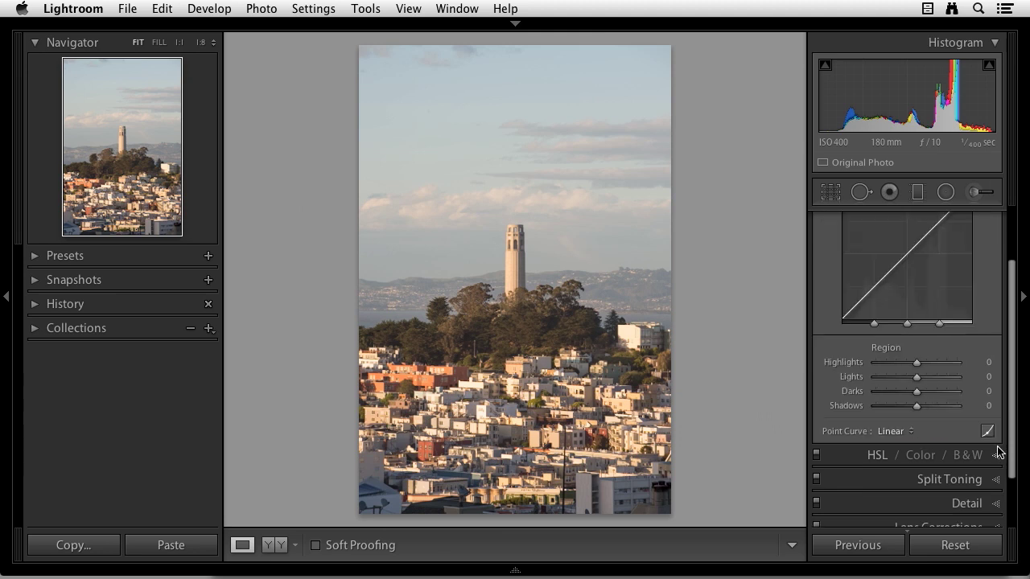
{"action": "scroll", "coordinate": [996, 448], "scroll_direction": "down", "scroll_amount": 1}
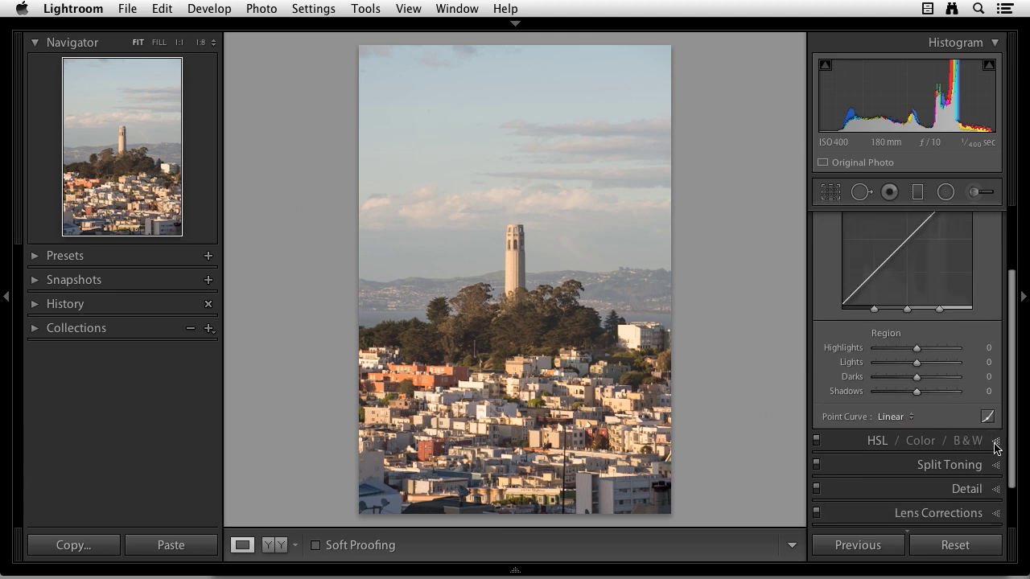
{"action": "left_click", "coordinate": [996, 447]}
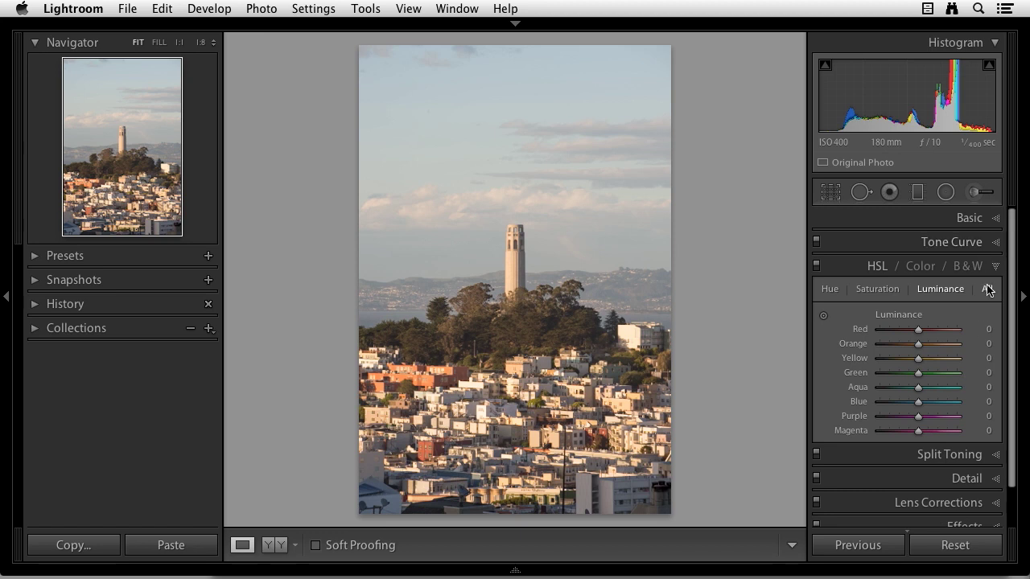
{"action": "left_click", "coordinate": [996, 219]}
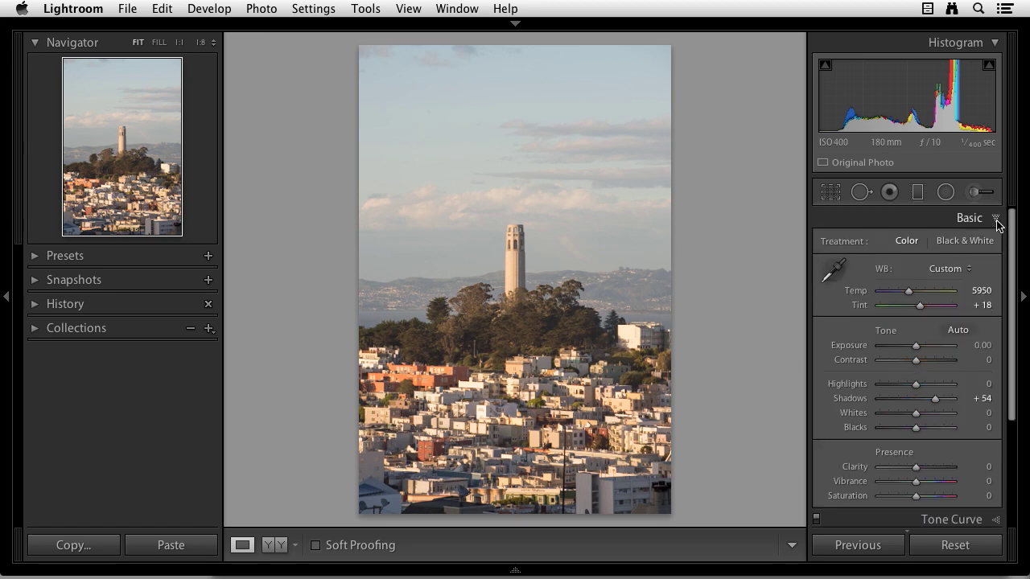